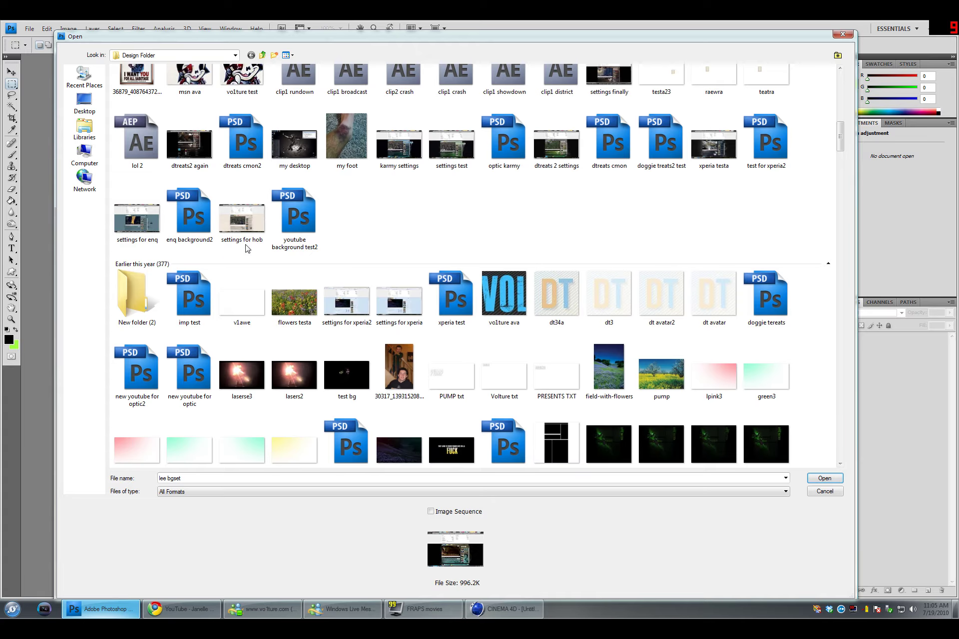
Open the optic karmy PSD from the Design Folder and delete every layer above Layer 5.
{"action": "left_click", "coordinate": [506, 150]}
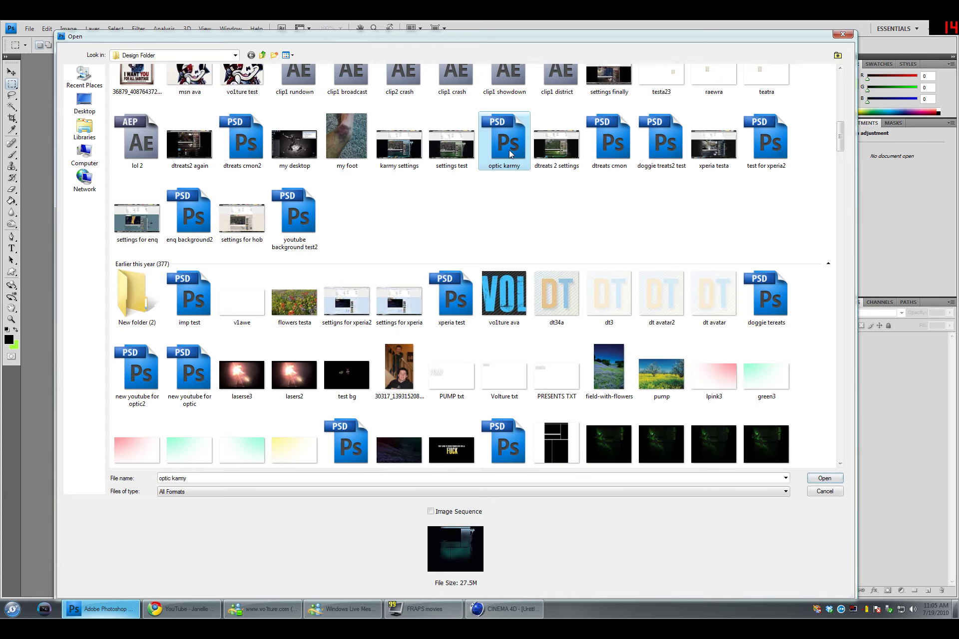
{"action": "double_click", "coordinate": [509, 153]}
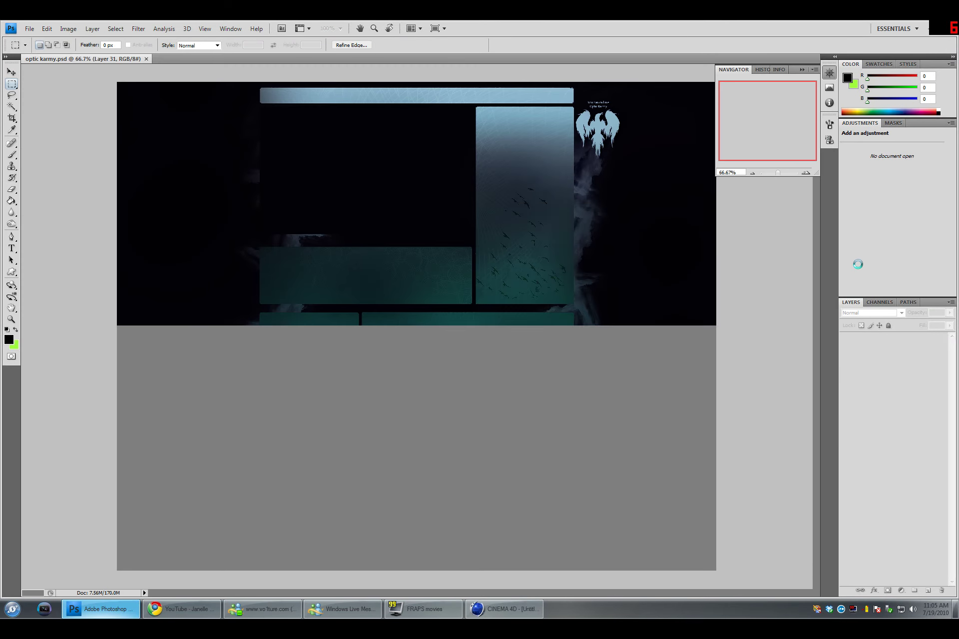
{"action": "left_click", "coordinate": [879, 341]}
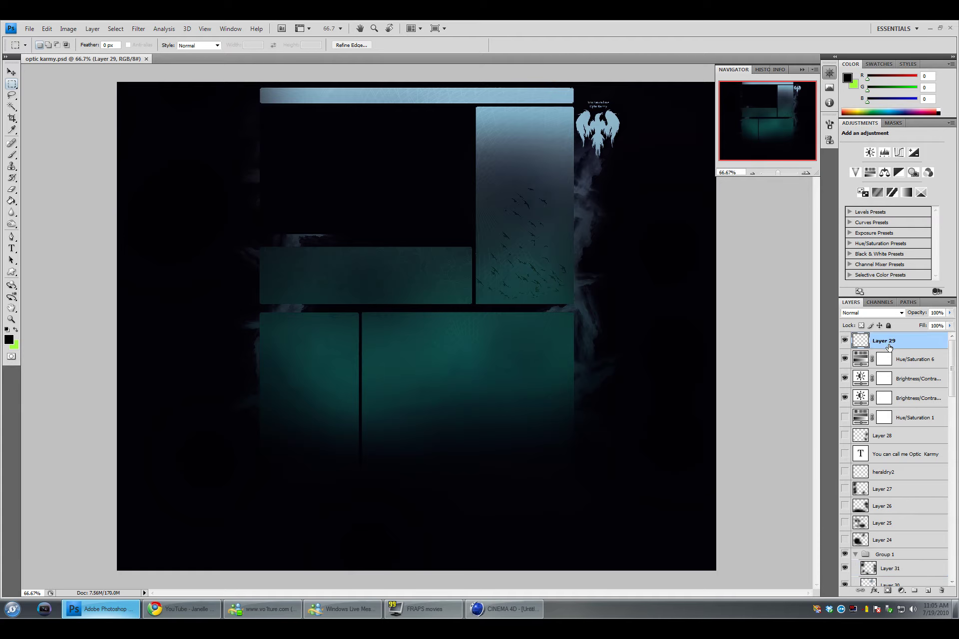
{"action": "scroll", "coordinate": [893, 450], "scroll_direction": "down", "scroll_amount": 5}
{"action": "scroll", "coordinate": [897, 458], "scroll_direction": "down", "scroll_amount": 10}
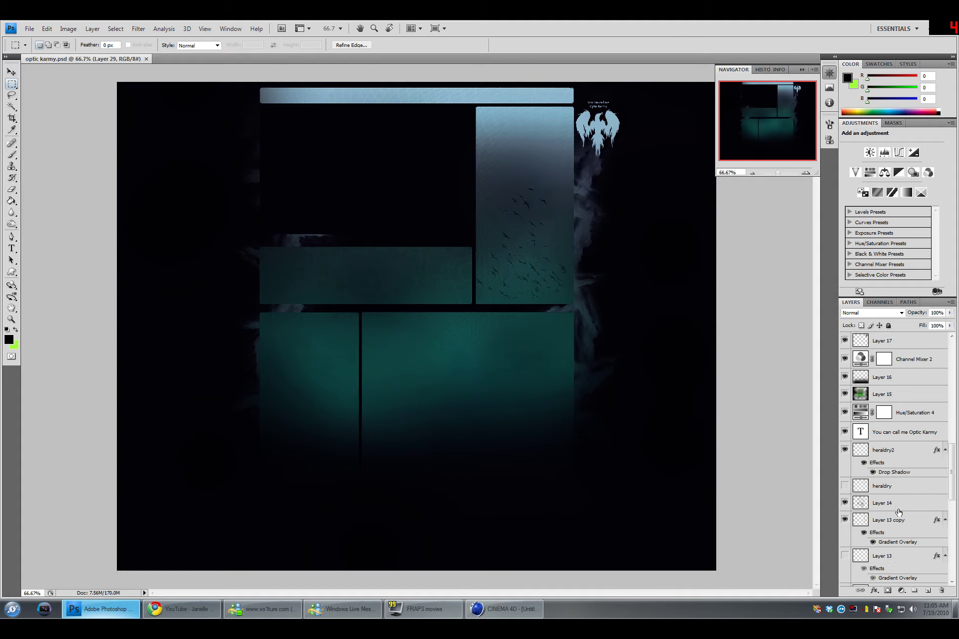
{"action": "scroll", "coordinate": [895, 508], "scroll_direction": "down", "scroll_amount": 1}
{"action": "left_click", "coordinate": [891, 542], "text": "shift"}
{"action": "left_click", "coordinate": [940, 590]}
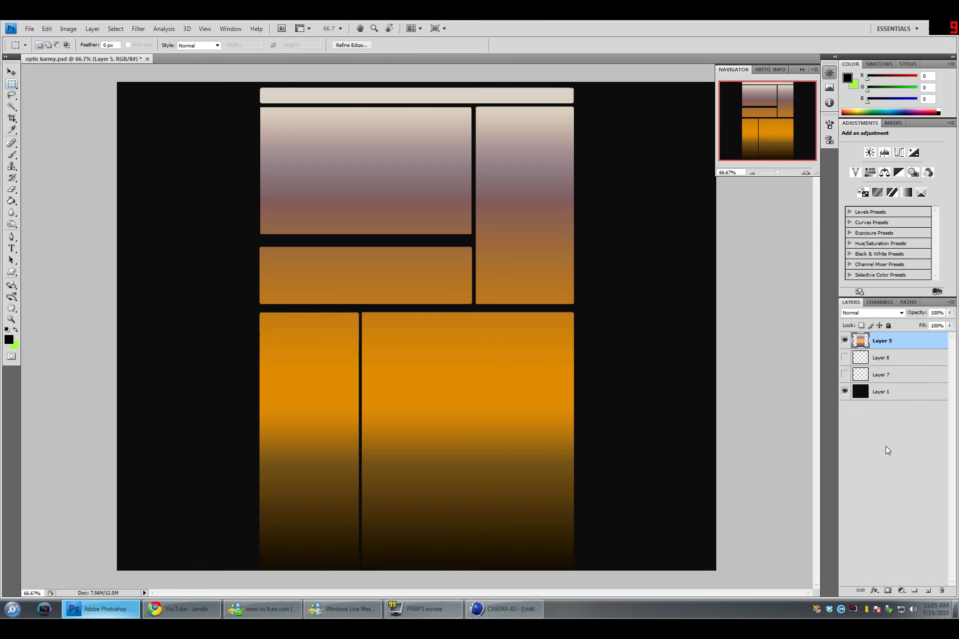
Delete the hidden Layer 8 and Layer 7 from the document.
{"action": "left_click", "coordinate": [882, 360]}
{"action": "left_click", "coordinate": [882, 373], "text": "shift"}
{"action": "left_click", "coordinate": [941, 590]}
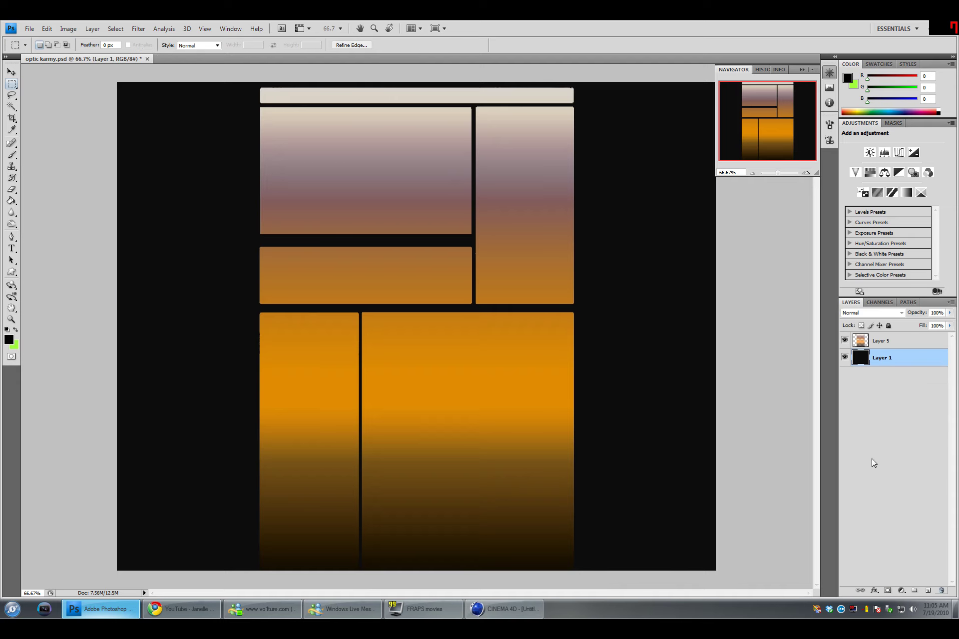
Add a Gradient Overlay to Layer 5 with the Foreground to Background preset, black to green, with Reverse turned off.
{"action": "type", "text": "100"}
{"action": "key", "text": "Return"}
{"action": "scroll", "coordinate": [622, 161], "scroll_direction": "up", "scroll_amount": 1}
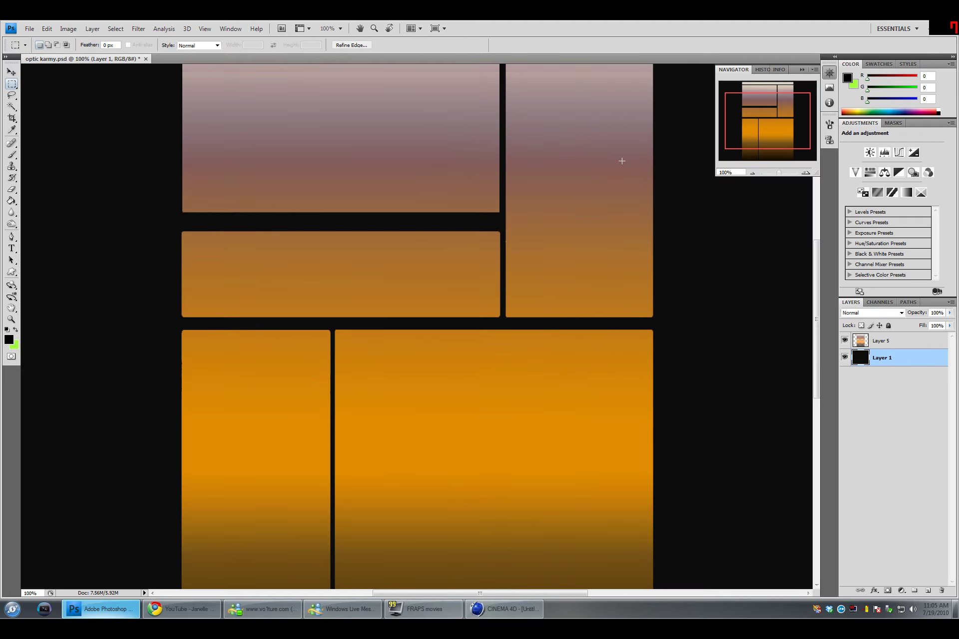
{"action": "left_click_drag", "start_coordinate": [758, 103], "coordinate": [758, 93]}
{"action": "left_click", "coordinate": [883, 343]}
{"action": "right_click", "coordinate": [893, 343]}
{"action": "left_click", "coordinate": [887, 364]}
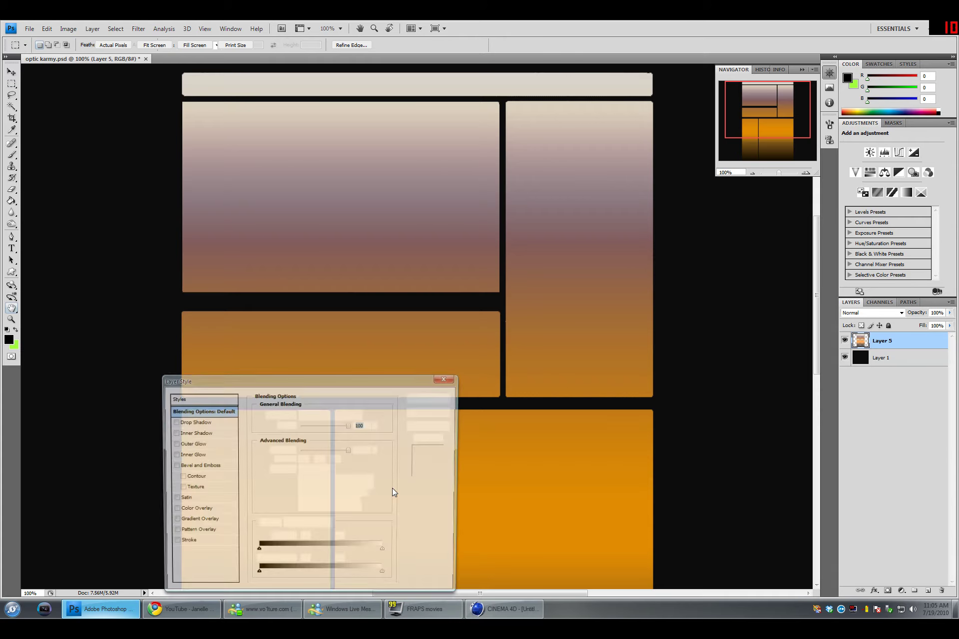
{"action": "left_click", "coordinate": [200, 520]}
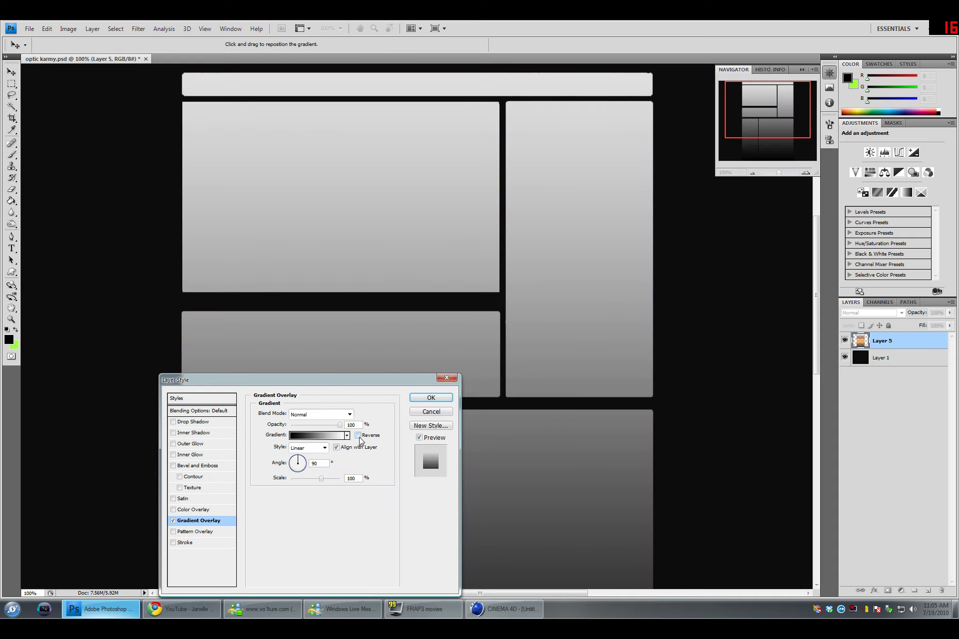
{"action": "left_click", "coordinate": [357, 436]}
{"action": "left_click", "coordinate": [318, 436]}
{"action": "left_click", "coordinate": [549, 435]}
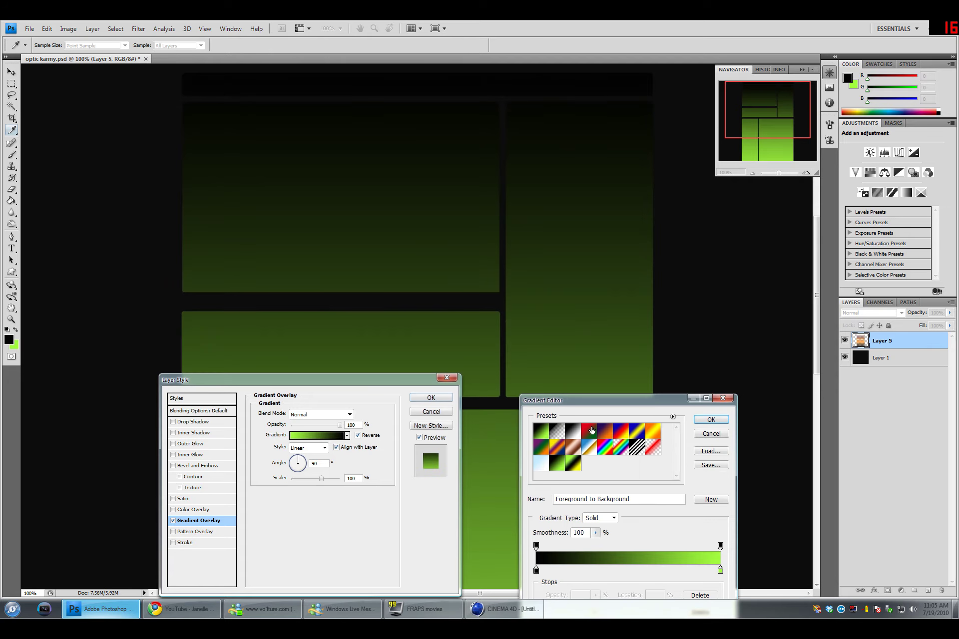
{"action": "left_click", "coordinate": [710, 419]}
{"action": "left_click", "coordinate": [357, 435]}
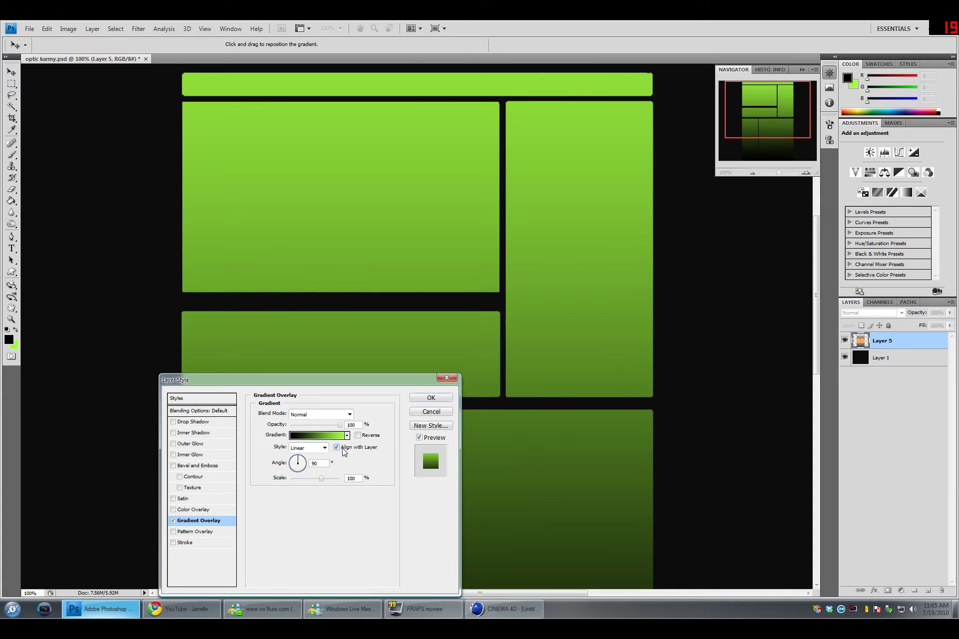
Add a turquoise #33f8e3 stop near the middle of the overlay gradient, shift it slightly toward the green end, and apply the layer style.
{"action": "left_click", "coordinate": [330, 435]}
{"action": "left_click", "coordinate": [622, 570]}
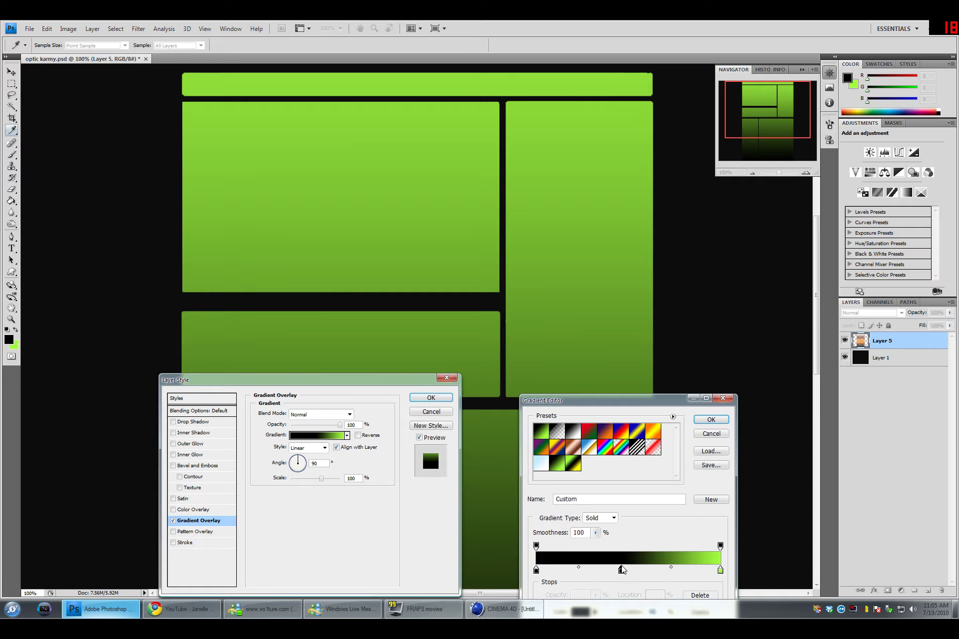
{"action": "double_click", "coordinate": [621, 570]}
{"action": "left_click_drag", "start_coordinate": [582, 462], "coordinate": [581, 438]}
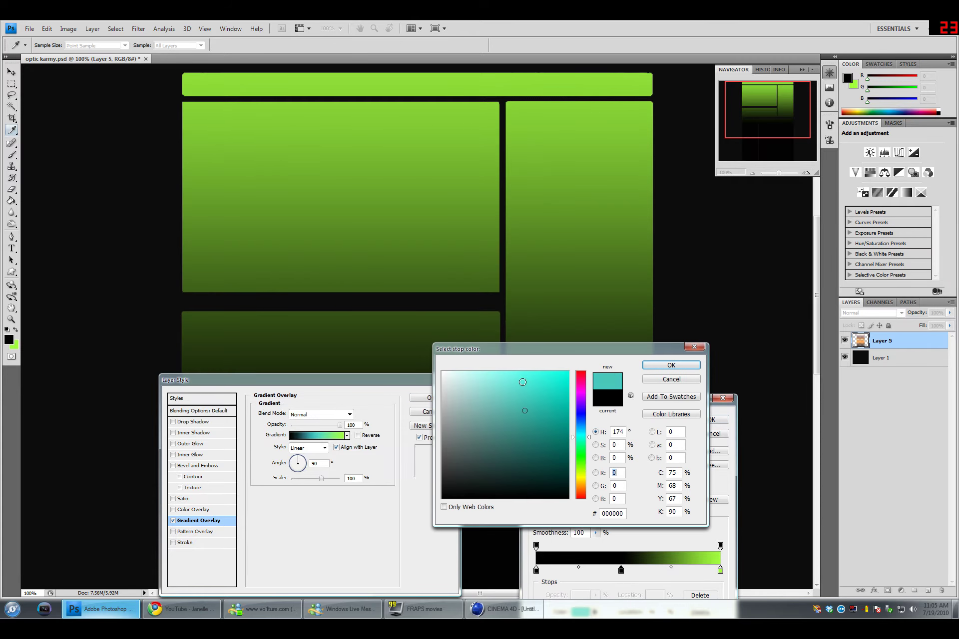
{"action": "left_click", "coordinate": [523, 384]}
{"action": "left_click_drag", "start_coordinate": [525, 400], "coordinate": [546, 375]}
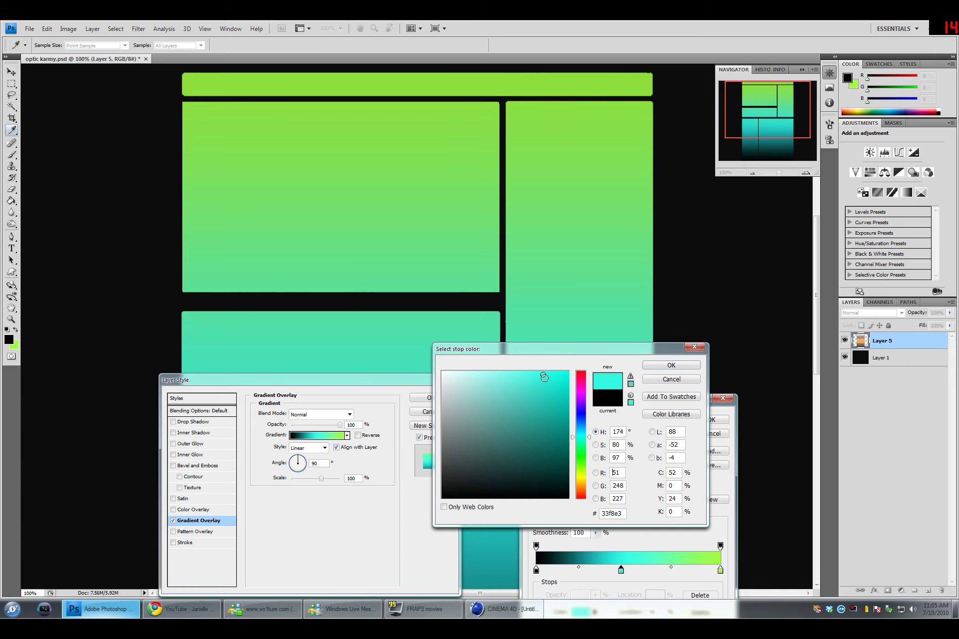
{"action": "left_click", "coordinate": [668, 367]}
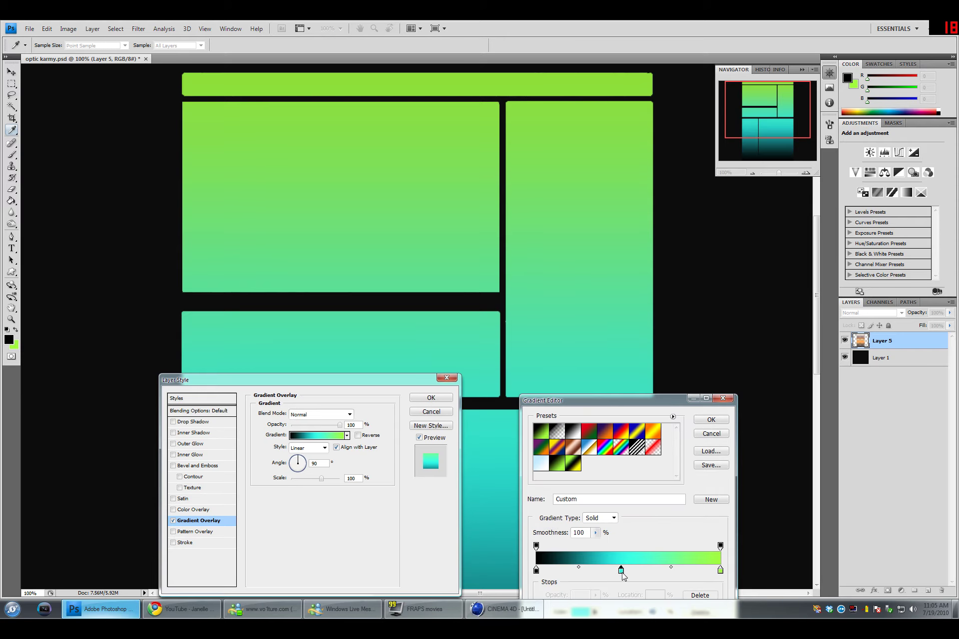
{"action": "left_click_drag", "start_coordinate": [622, 571], "coordinate": [631, 571]}
{"action": "left_click", "coordinate": [713, 420]}
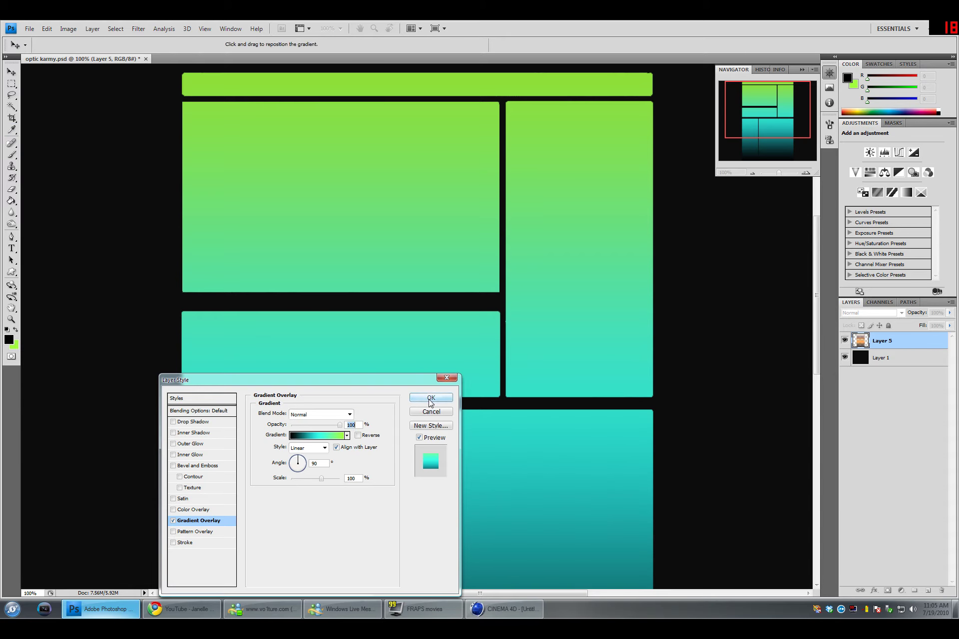
{"action": "left_click", "coordinate": [431, 397]}
Crop off the lower part of the canvas below the fading panels, keeping the full width.
{"action": "left_click_drag", "start_coordinate": [779, 173], "coordinate": [776, 173]}
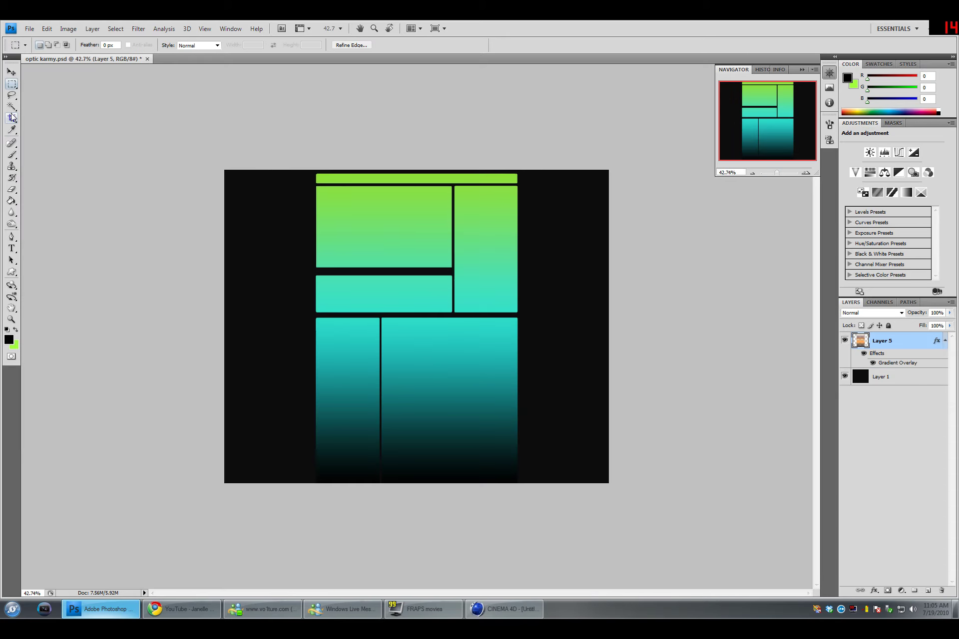
{"action": "key", "text": "c"}
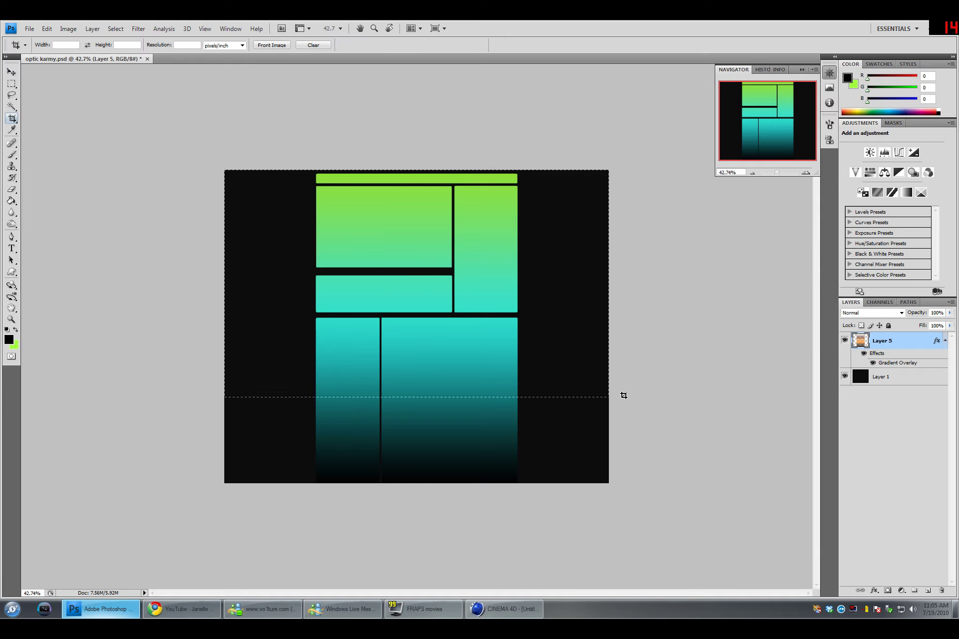
{"action": "left_click_drag", "start_coordinate": [624, 388], "coordinate": [624, 391]}
{"action": "key", "text": "s"}
{"action": "key", "text": "Return"}
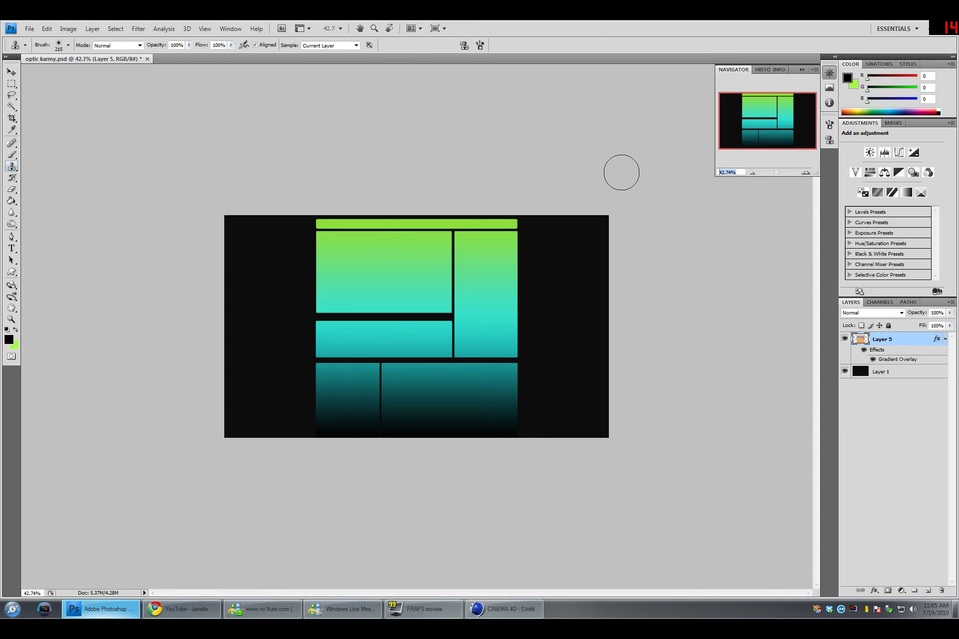
Place the youtube background image from the Design Folder into the document.
{"action": "key", "text": "Return"}
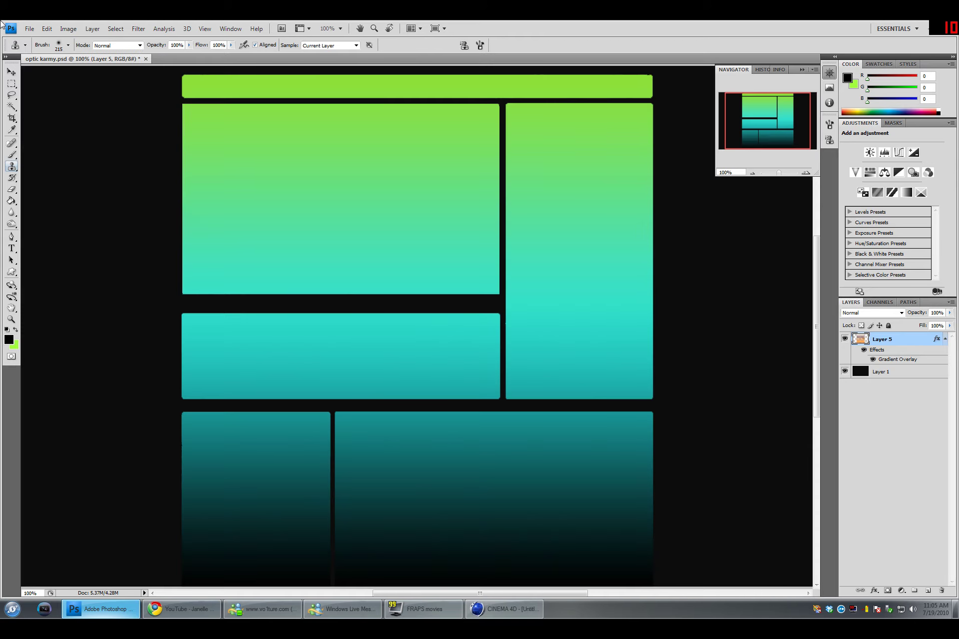
{"action": "left_click", "coordinate": [30, 28]}
{"action": "left_click", "coordinate": [72, 205]}
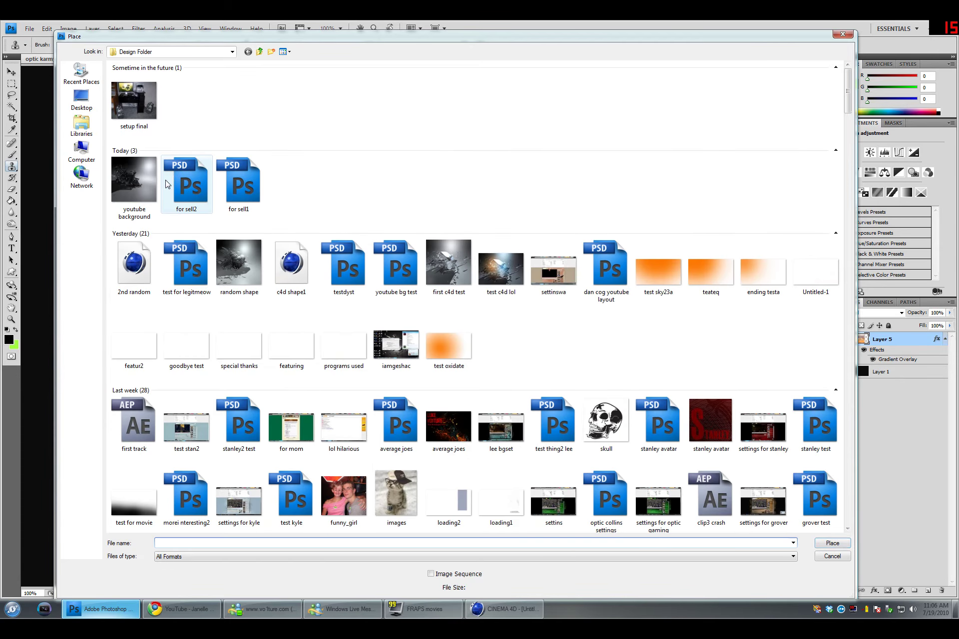
{"action": "double_click", "coordinate": [132, 185]}
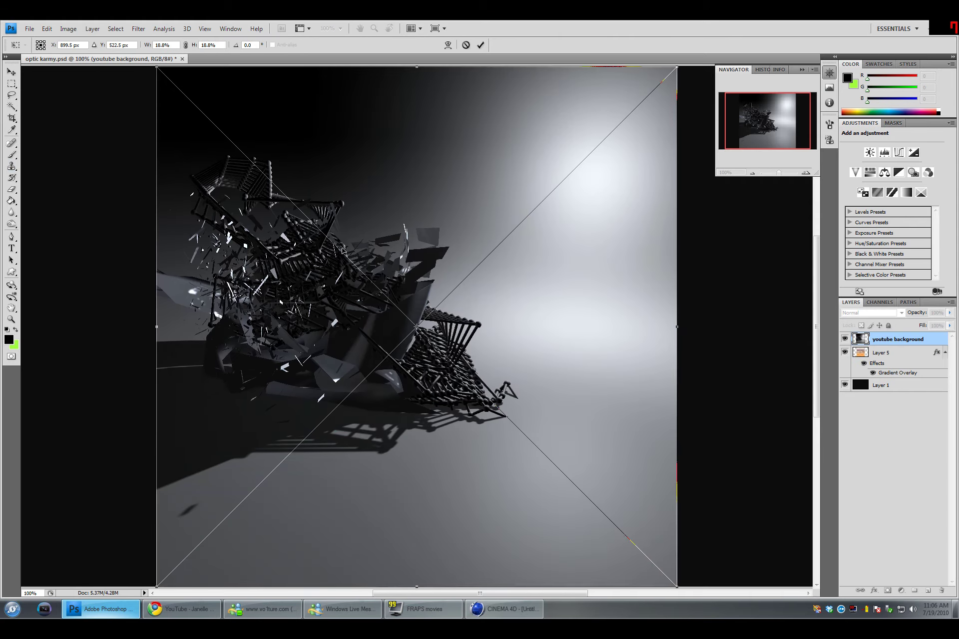
Enlarge the placed youtube background image to 32.3%, commit the placement, and move the render up over the layout panels.
{"action": "left_click_drag", "start_coordinate": [304, 248], "coordinate": [548, 449]}
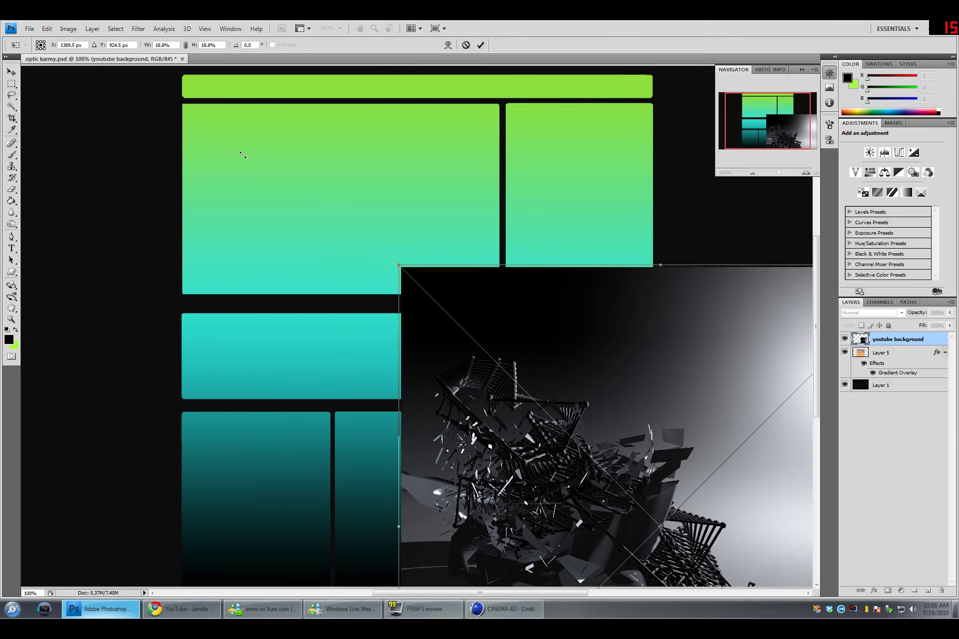
{"action": "left_click_drag", "start_coordinate": [394, 251], "coordinate": [172, 30]}
{"action": "left_click", "coordinate": [12, 177]}
{"action": "left_click", "coordinate": [473, 242]}
{"action": "left_click_drag", "start_coordinate": [473, 245], "coordinate": [601, 412]}
{"action": "left_click_drag", "start_coordinate": [106, 103], "coordinate": [107, 101]}
{"action": "left_click", "coordinate": [11, 189]}
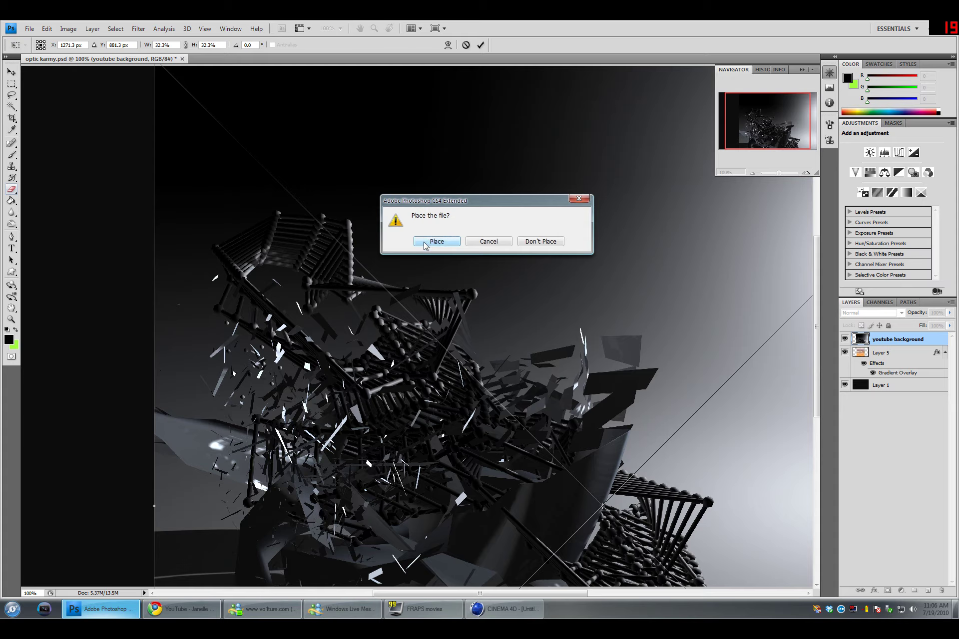
{"action": "left_click", "coordinate": [424, 242]}
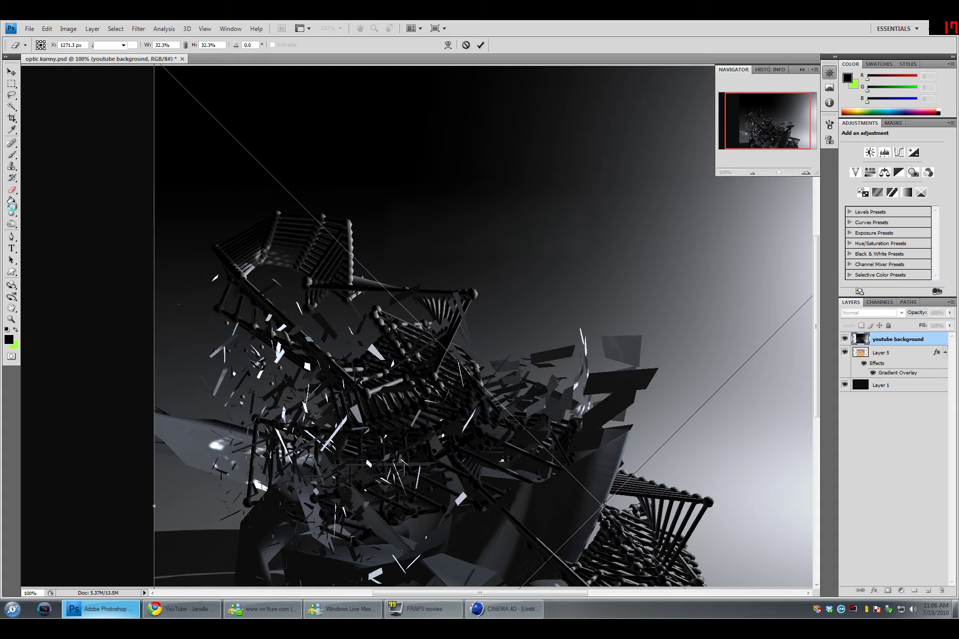
{"action": "left_click", "coordinate": [217, 271]}
{"action": "key", "text": "Return"}
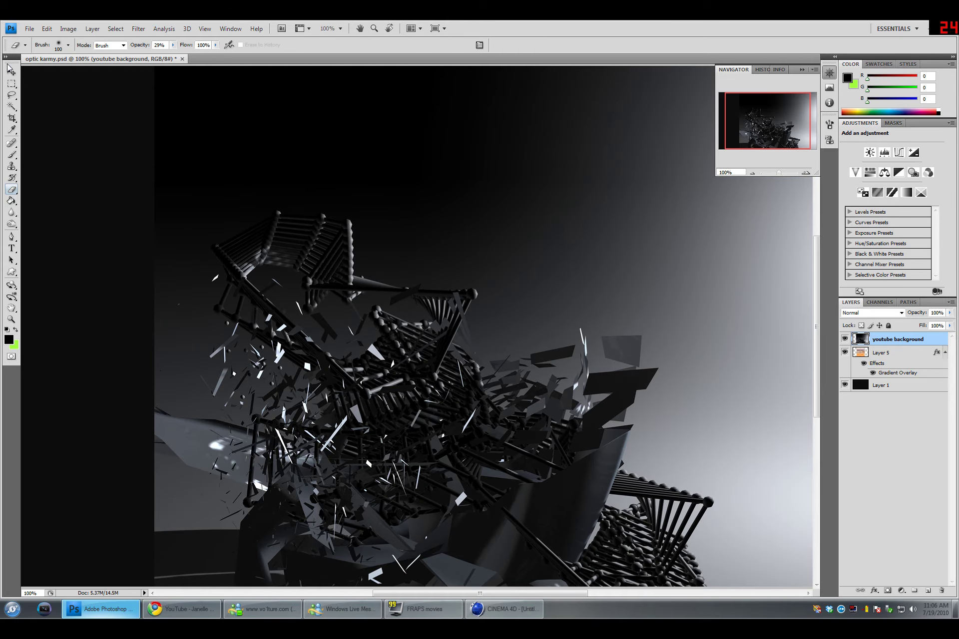
{"action": "left_click", "coordinate": [11, 73]}
{"action": "left_click_drag", "start_coordinate": [406, 372], "coordinate": [439, 184]}
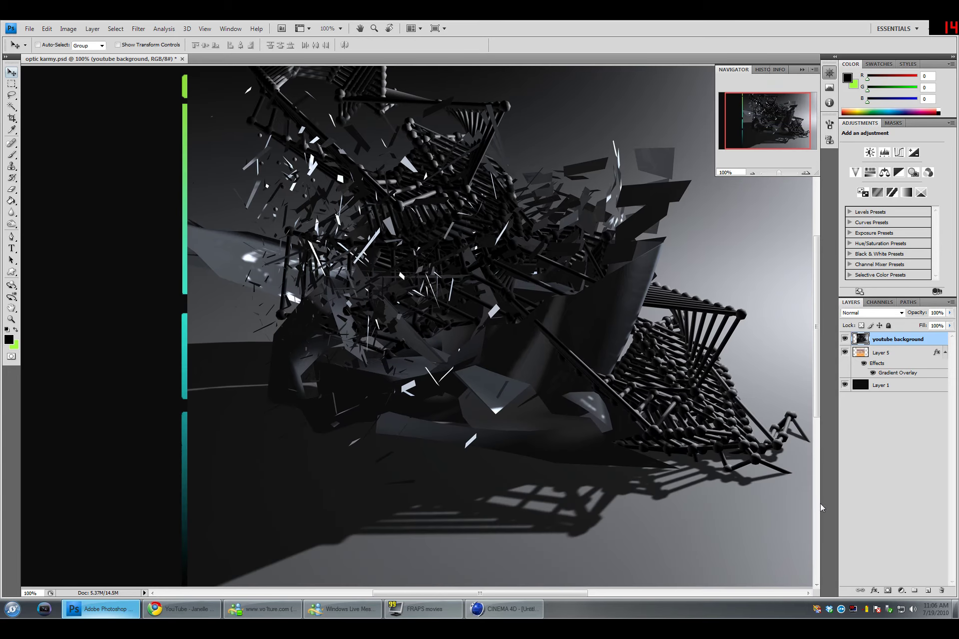
Create a new layer above the youtube background layer for brush painting and set its blend mode to Screen.
{"action": "left_click", "coordinate": [927, 591]}
{"action": "left_click", "coordinate": [16, 132]}
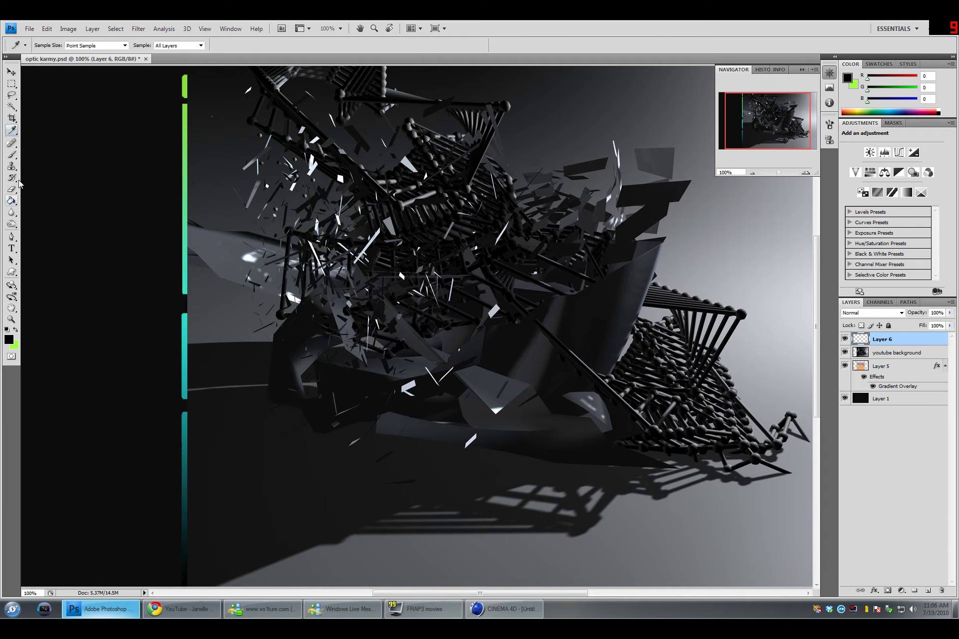
{"action": "left_click", "coordinate": [14, 157]}
{"action": "left_click", "coordinate": [871, 313]}
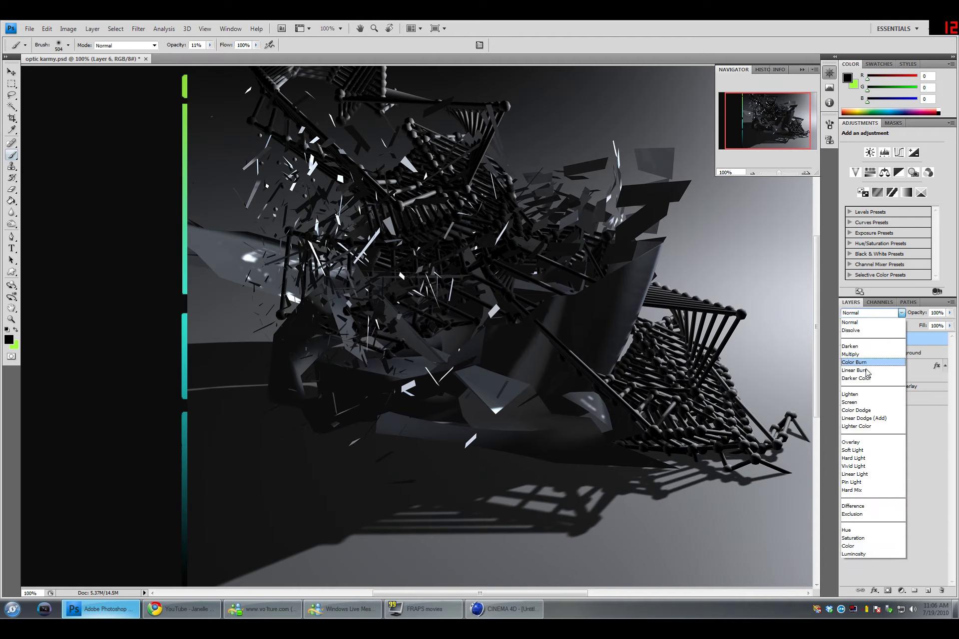
{"action": "left_click", "coordinate": [859, 396]}
Swap the foreground and background colours and set the foreground to orange, RGB 255, 176, 63.
{"action": "key", "text": "x"}
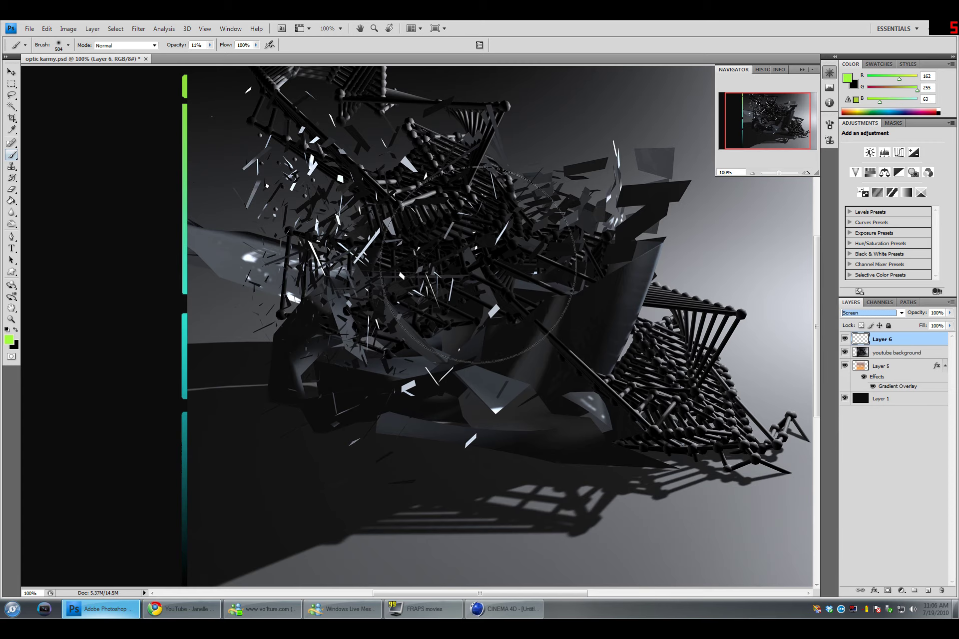
{"action": "left_click", "coordinate": [8, 340]}
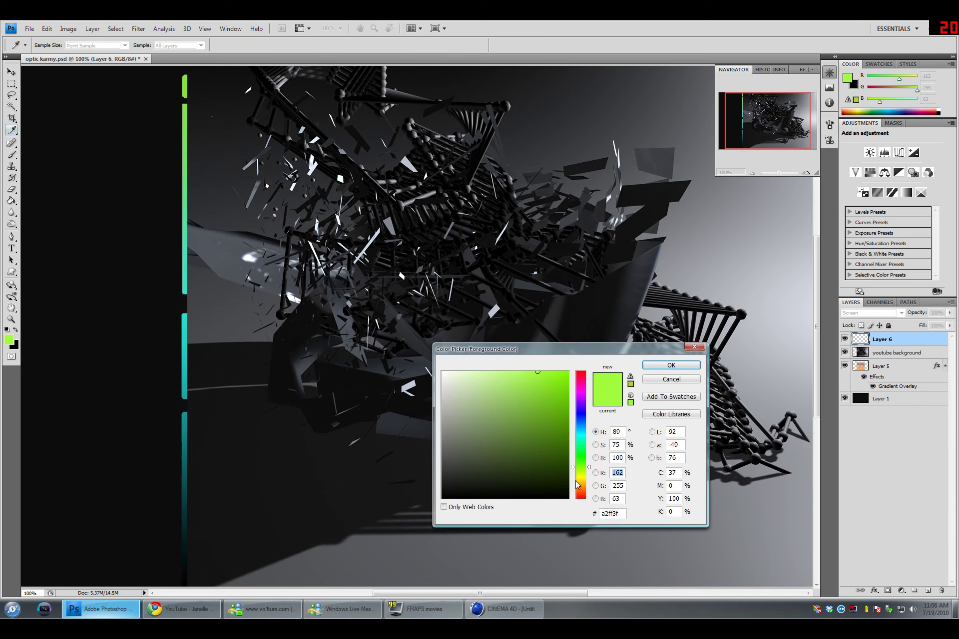
{"action": "left_click", "coordinate": [579, 486]}
{"action": "left_click", "coordinate": [680, 364]}
Set the brush opacity to 100% and, undoing trial dabs, paint one soft orange glow over the upper part of the render.
{"action": "left_click", "coordinate": [505, 266]}
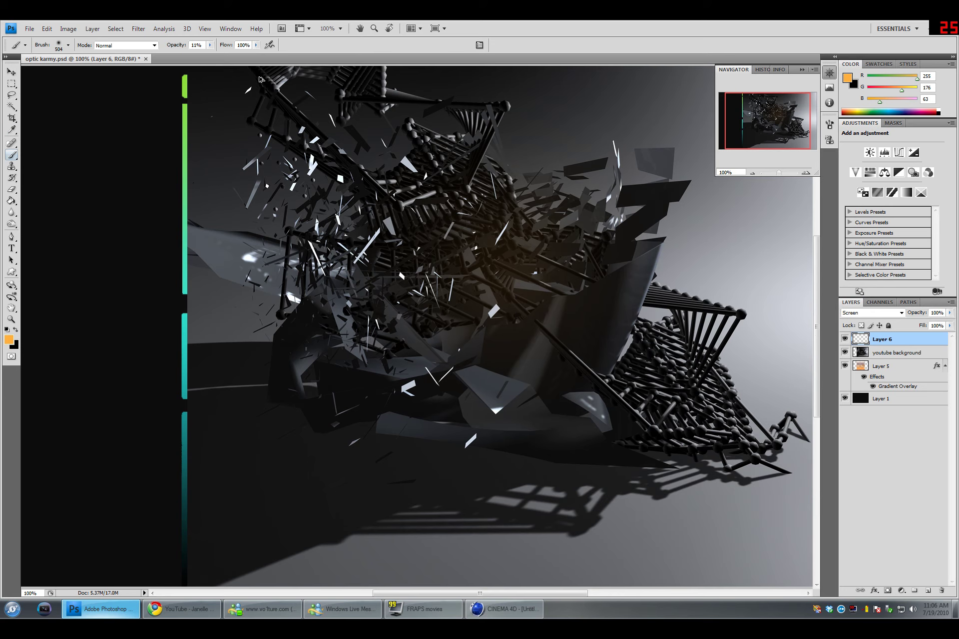
{"action": "key", "text": "ctrl+z"}
{"action": "left_click_drag", "start_coordinate": [227, 60], "coordinate": [269, 65]}
{"action": "left_click", "coordinate": [416, 173]}
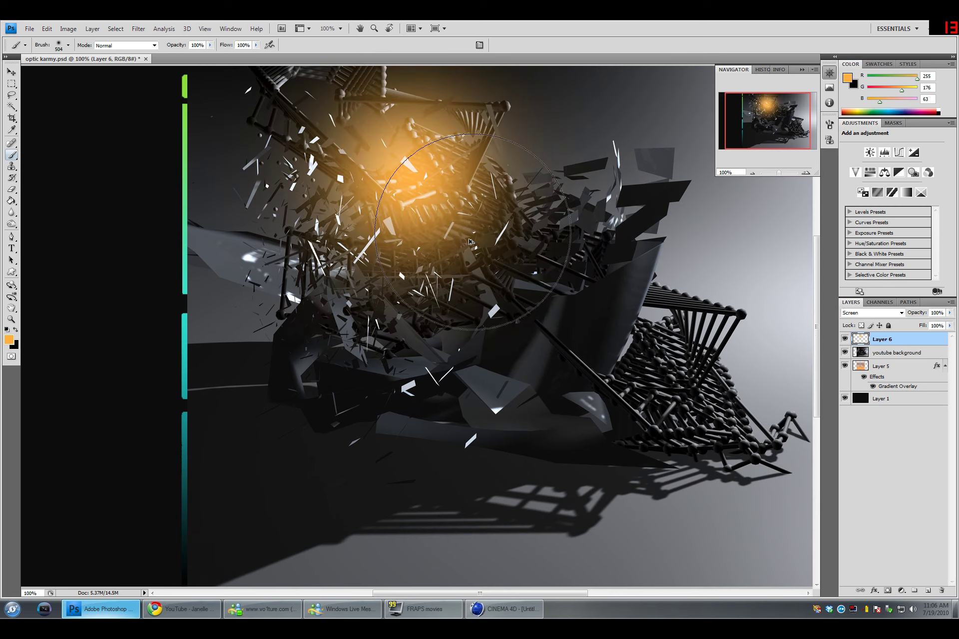
{"action": "key", "text": "ctrl+z"}
{"action": "left_click", "coordinate": [468, 251]}
{"action": "key", "text": "ctrl+z"}
{"action": "left_click", "coordinate": [385, 145]}
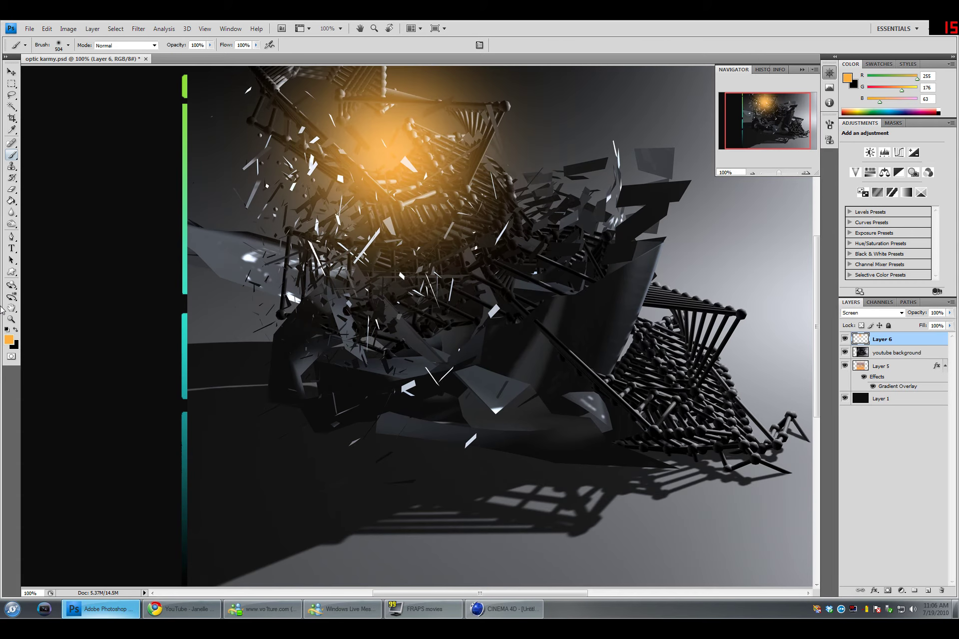
Set the foreground to blue, RGB 18, 155, 206, and paint one soft glow over the middle of the render.
{"action": "left_click", "coordinate": [9, 340]}
{"action": "left_click", "coordinate": [507, 380]}
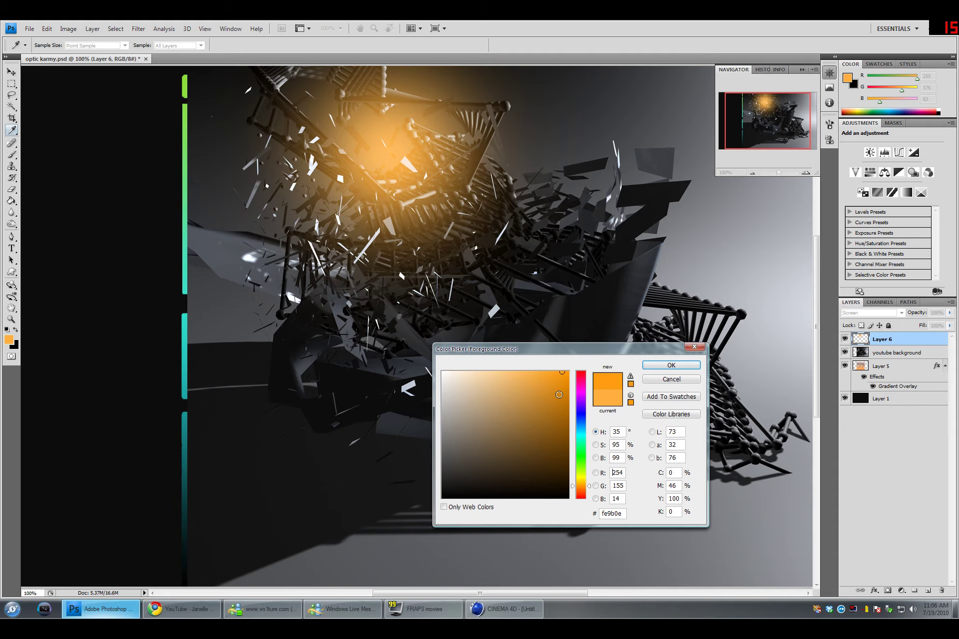
{"action": "left_click_drag", "start_coordinate": [583, 483], "coordinate": [581, 429]}
{"action": "left_click", "coordinate": [671, 365]}
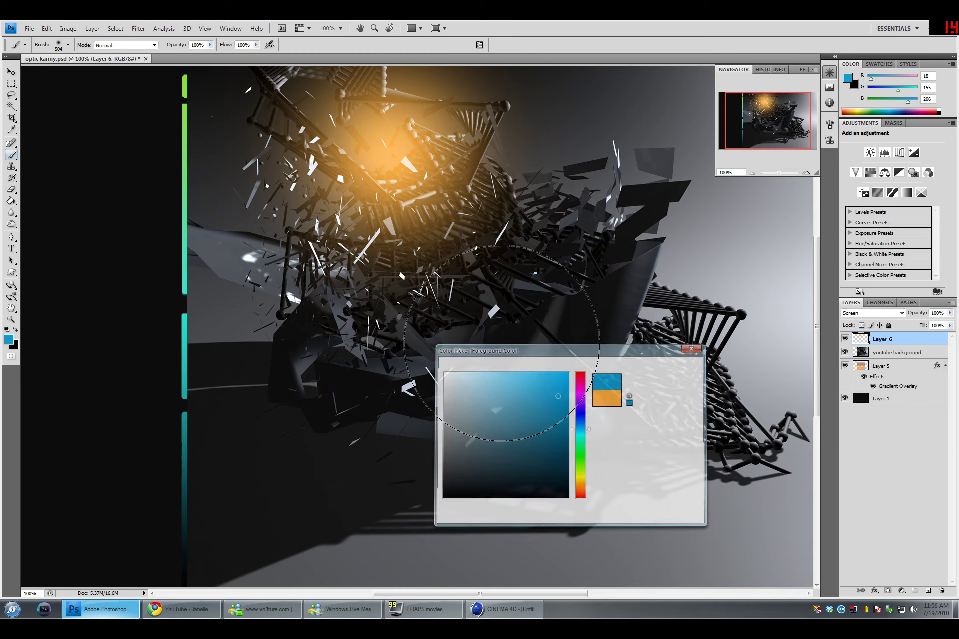
{"action": "left_click", "coordinate": [452, 299]}
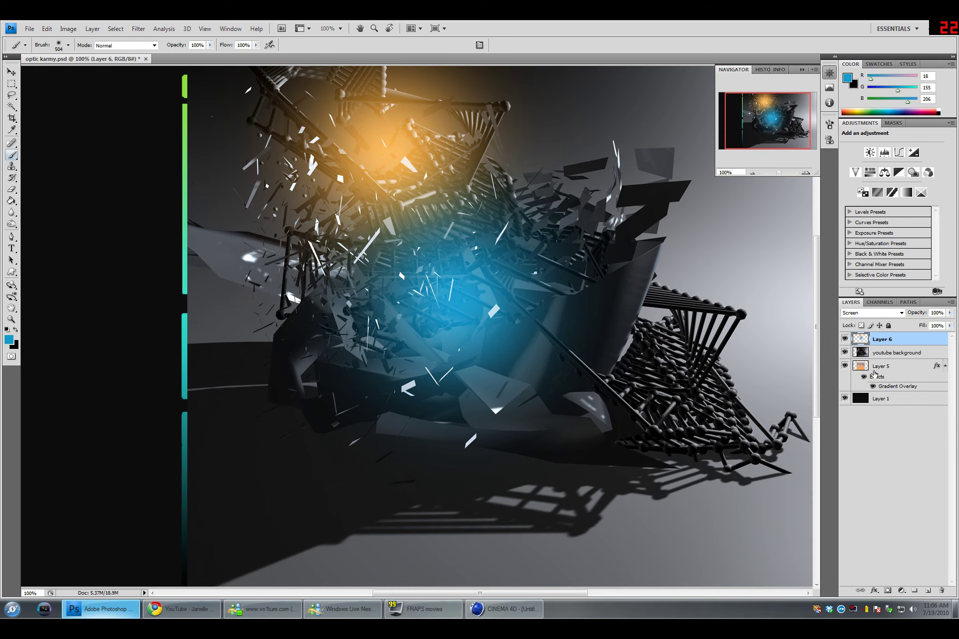
Merge Layer 6 down into the youtube background layer and set the merged layer's blend mode to Screen.
{"action": "right_click", "coordinate": [872, 341]}
{"action": "left_click", "coordinate": [907, 536]}
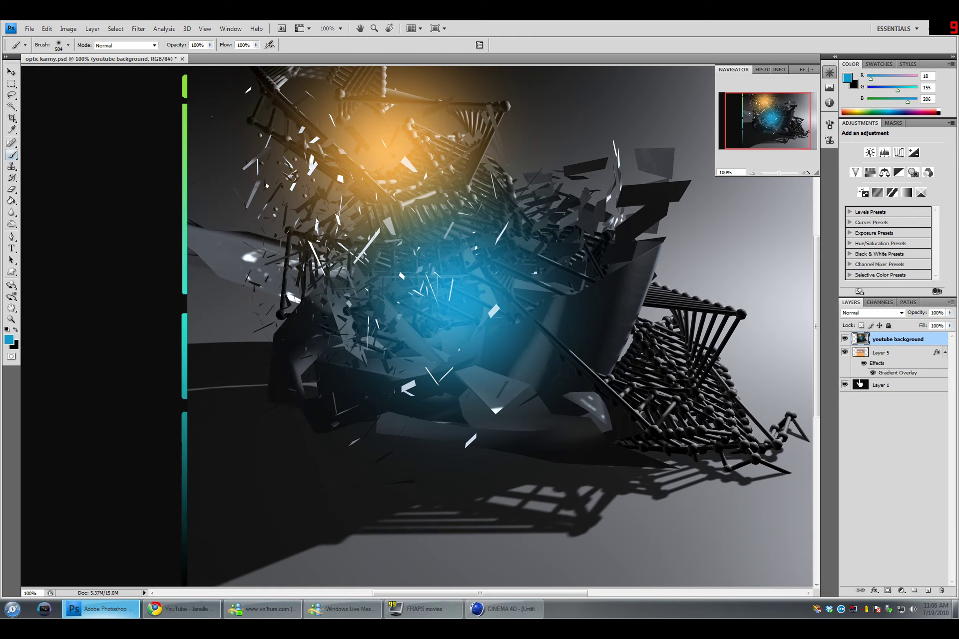
{"action": "left_click", "coordinate": [873, 312]}
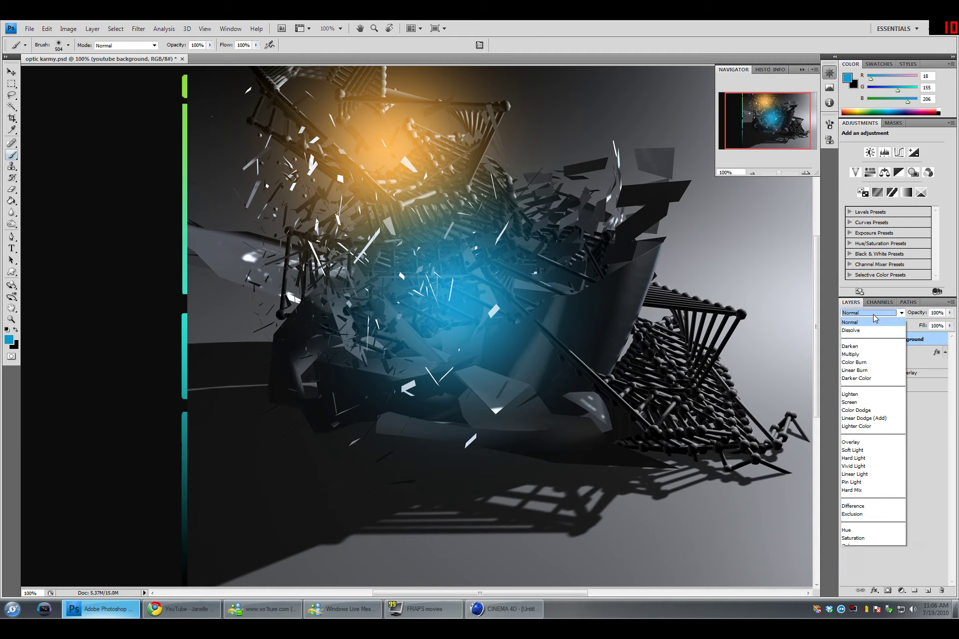
{"action": "left_click", "coordinate": [849, 402]}
Rotate the render 90° clockwise and reposition it so its debris and blue glow cover the tall right-hand panel.
{"action": "left_click", "coordinate": [11, 72]}
{"action": "left_click_drag", "start_coordinate": [349, 230], "coordinate": [573, 320]}
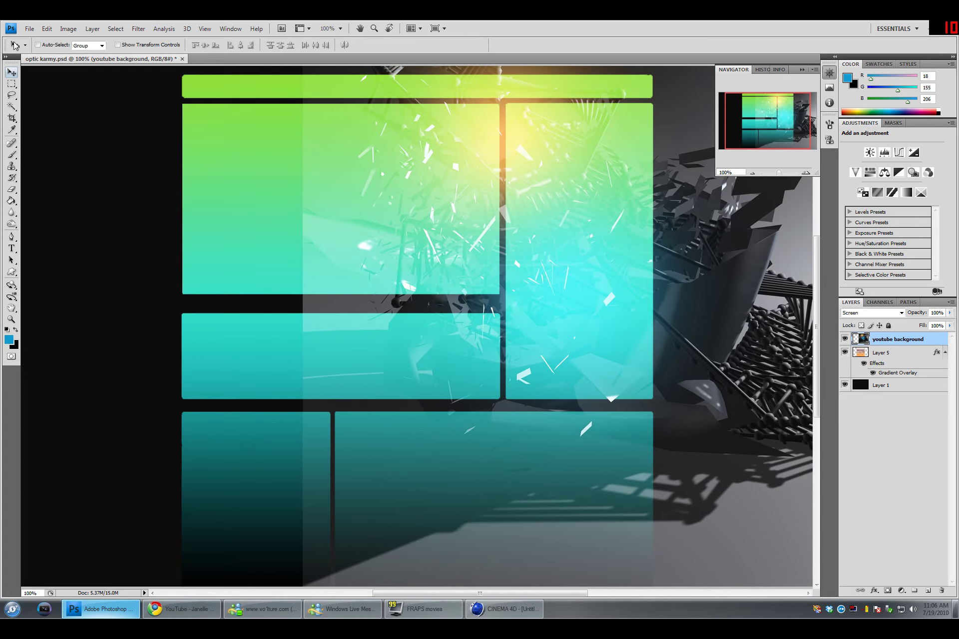
{"action": "left_click", "coordinate": [46, 29]}
{"action": "mouse_move", "coordinate": [93, 215]}
{"action": "left_click", "coordinate": [215, 300]}
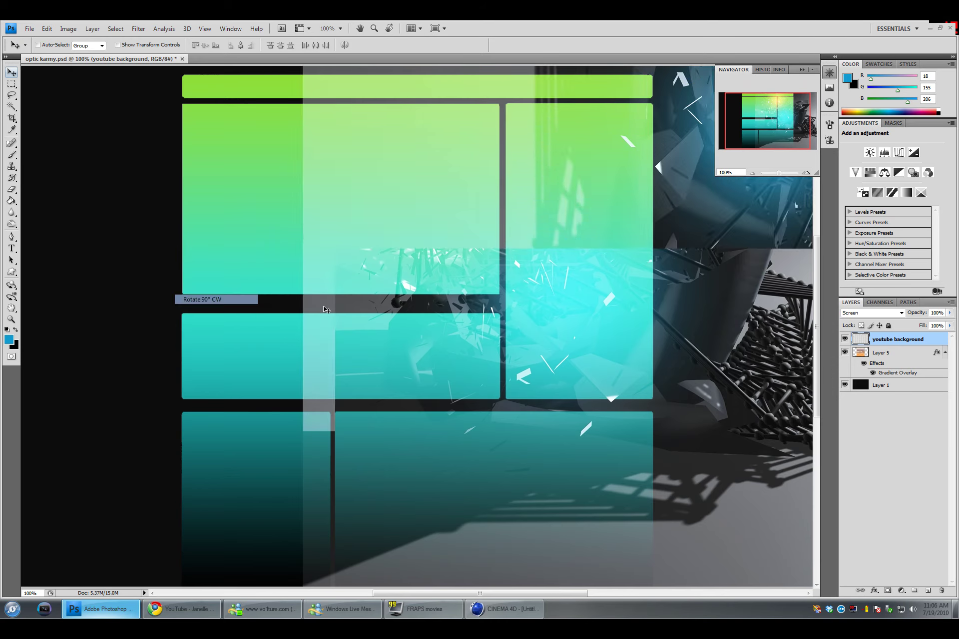
{"action": "left_click_drag", "start_coordinate": [359, 356], "coordinate": [569, 385]}
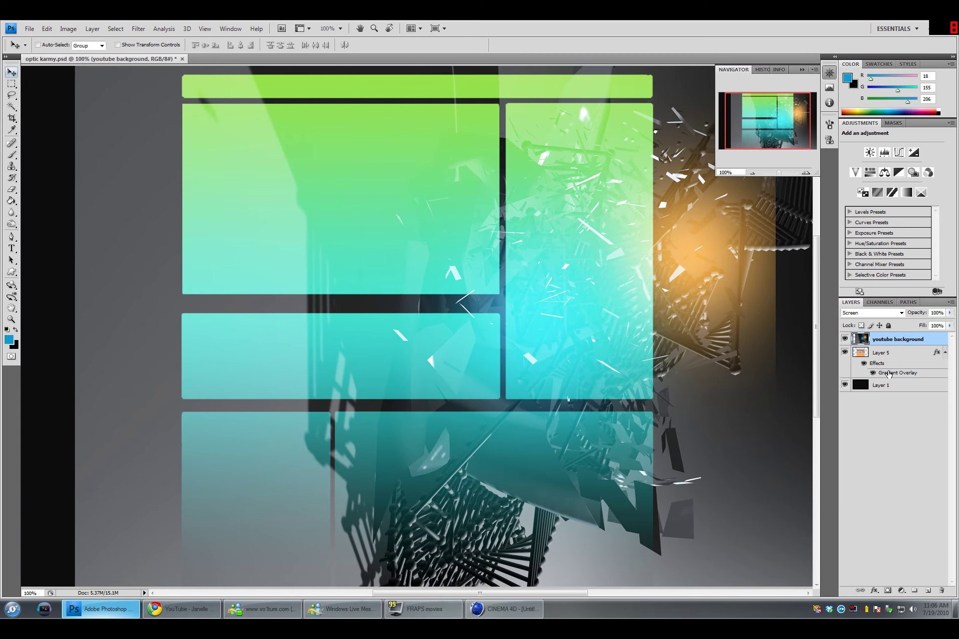
Duplicate Layer 5 and compare the panels with the copy hidden and shown.
{"action": "left_click", "coordinate": [895, 353]}
{"action": "right_click", "coordinate": [896, 353]}
{"action": "left_click", "coordinate": [893, 397]}
{"action": "left_click", "coordinate": [556, 204]}
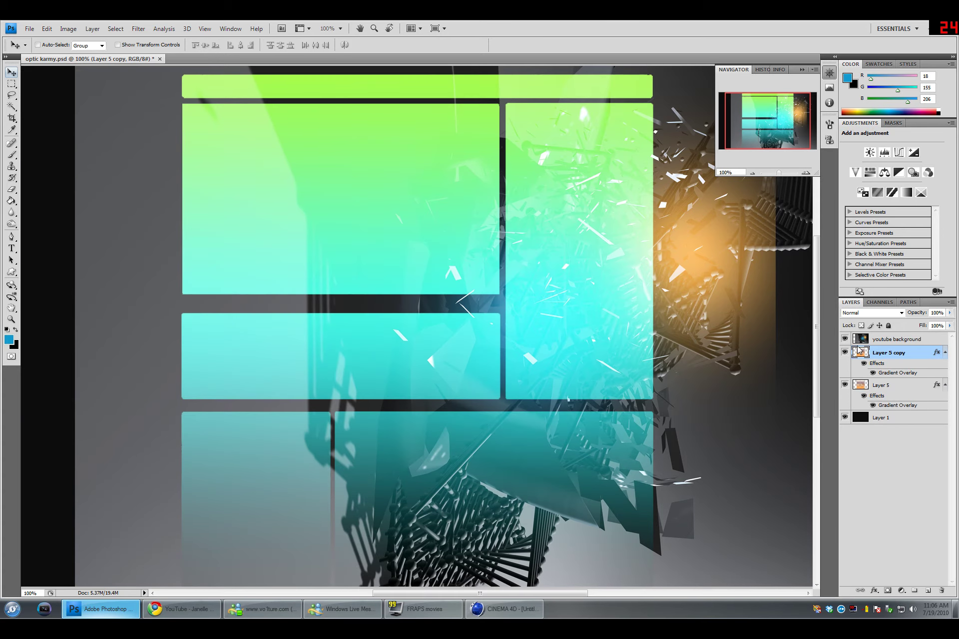
{"action": "left_click", "coordinate": [844, 352]}
{"action": "left_click", "coordinate": [844, 352]}
Try the Lighten blend mode on the youtube background layer and return it to Screen.
{"action": "left_click", "coordinate": [897, 339]}
{"action": "left_click", "coordinate": [867, 313]}
{"action": "left_click", "coordinate": [868, 315]}
{"action": "key", "text": "Up"}
{"action": "key", "text": "Down"}
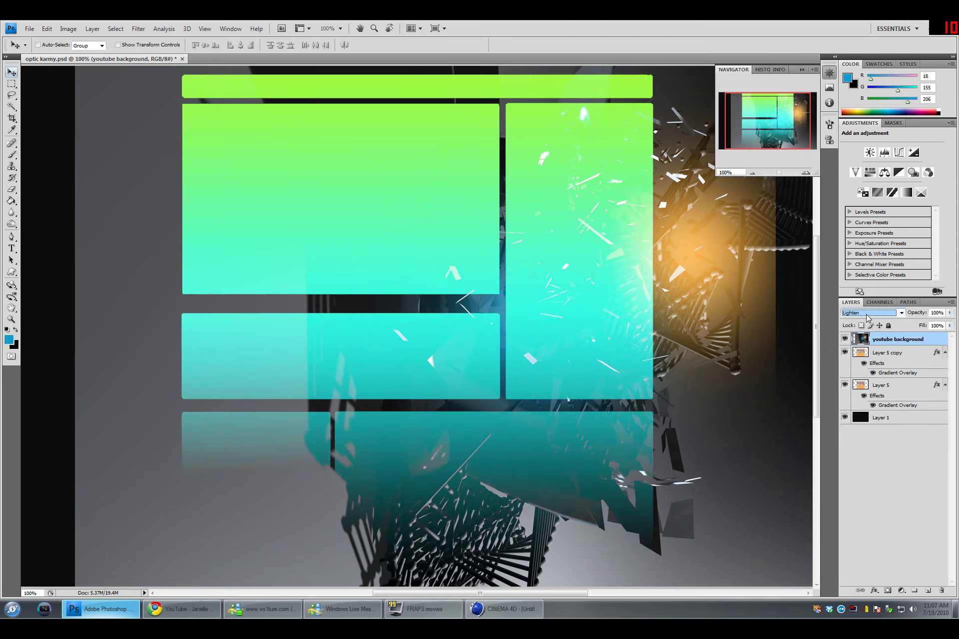
{"action": "key", "text": "Down"}
{"action": "key", "text": "Up"}
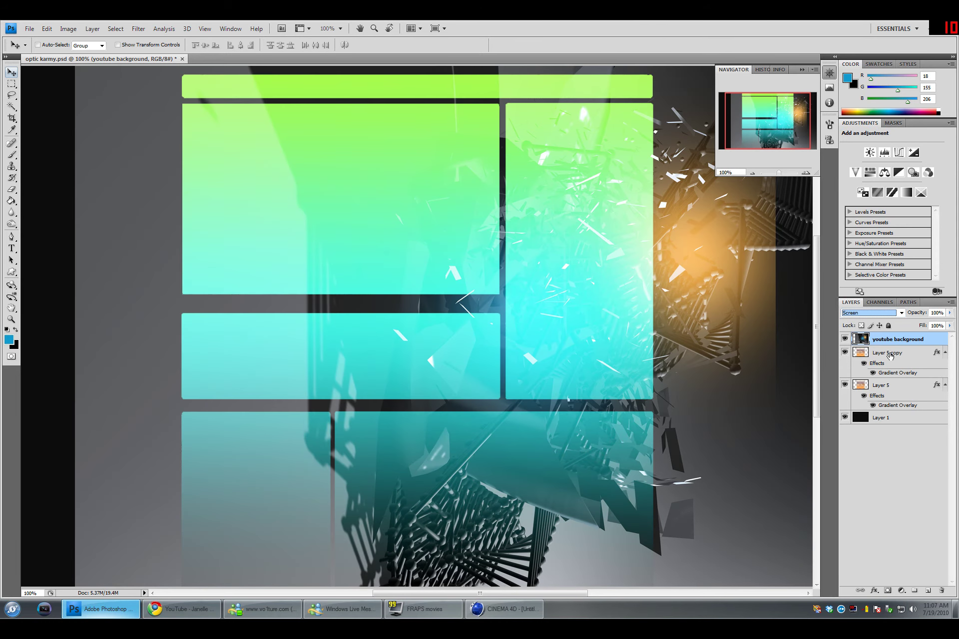
{"action": "left_click", "coordinate": [890, 354]}
{"action": "right_click", "coordinate": [907, 361]}
{"action": "left_click", "coordinate": [182, 608]}
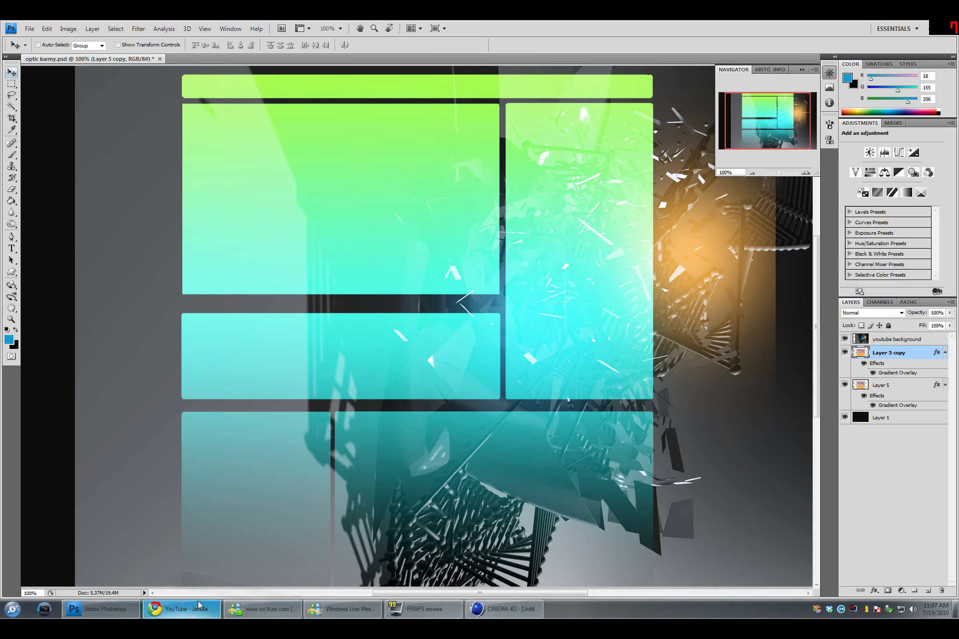
{"action": "left_click", "coordinate": [504, 608]}
{"action": "left_click", "coordinate": [120, 610]}
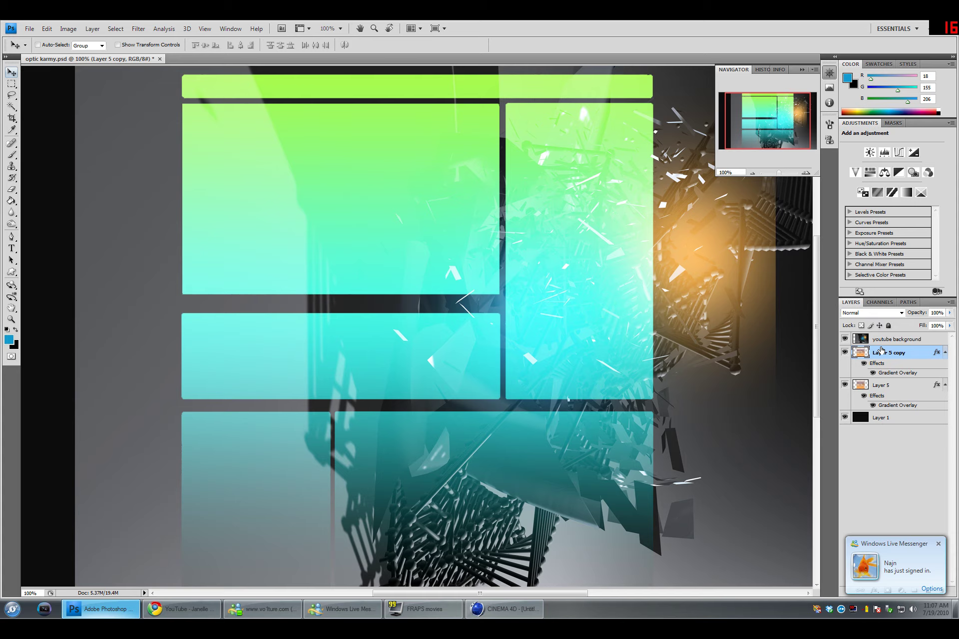
{"action": "scroll", "coordinate": [754, 457], "scroll_direction": "down", "scroll_amount": 1}
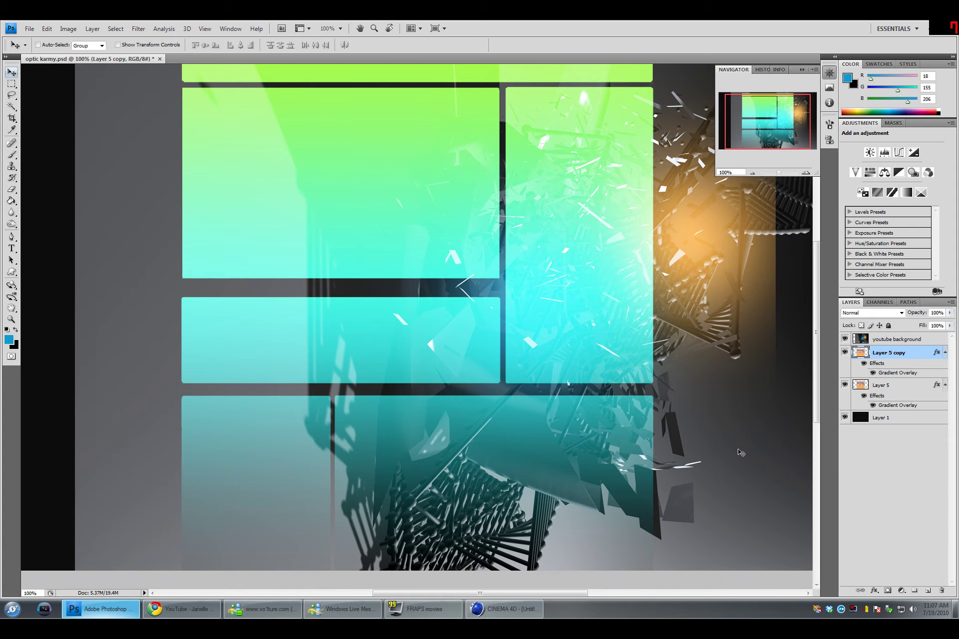
{"action": "scroll", "coordinate": [740, 452], "scroll_direction": "up", "scroll_amount": 2}
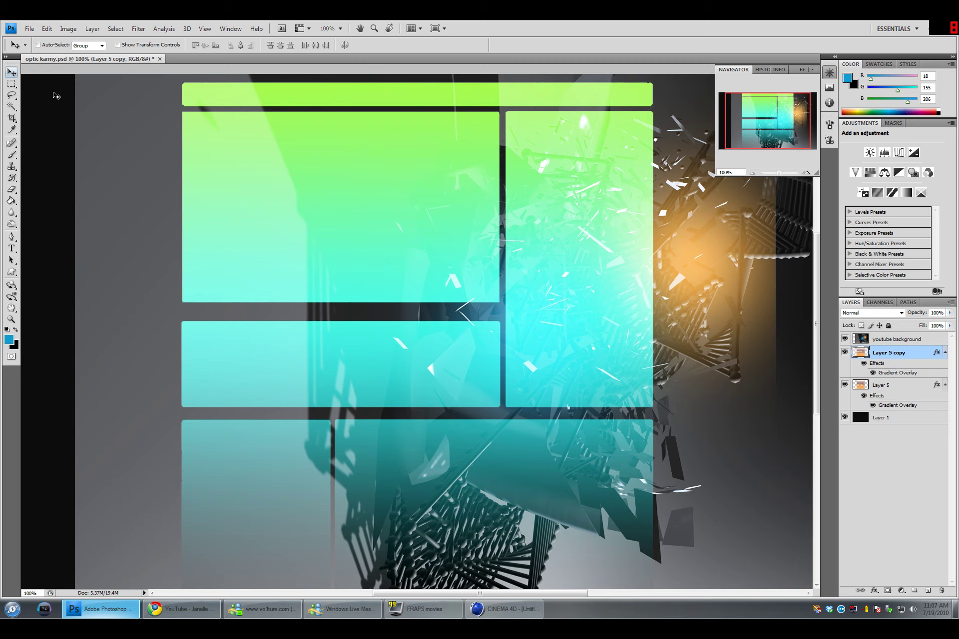
Load the panel shapes of Layer 5 as a selection and delete the parts of the youtube background layer outside them.
{"action": "left_click", "coordinate": [12, 106]}
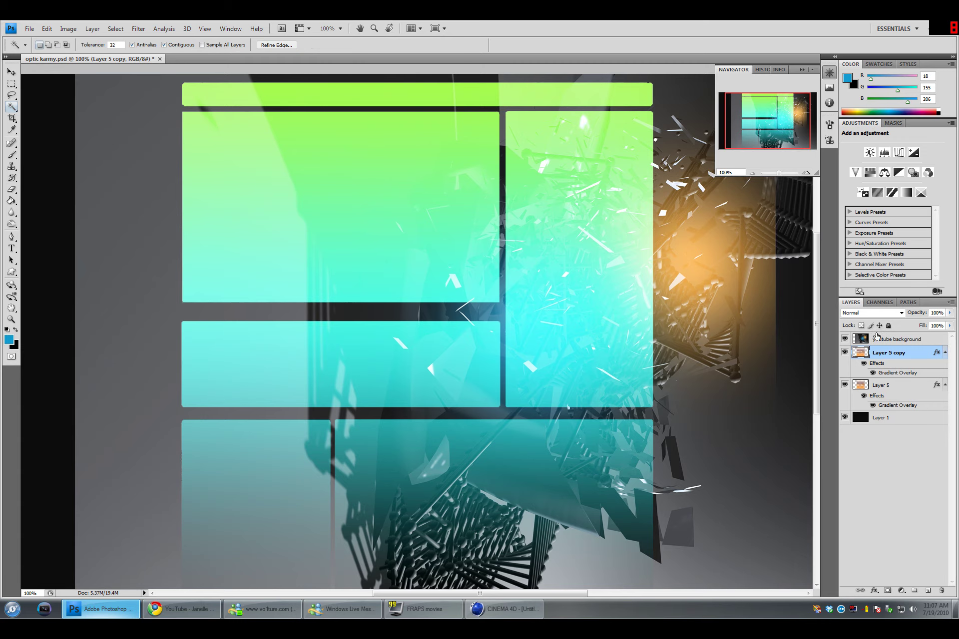
{"action": "left_click", "coordinate": [881, 385]}
{"action": "left_click", "coordinate": [859, 385], "text": "ctrl"}
{"action": "key", "text": "m"}
{"action": "right_click", "coordinate": [796, 272]}
{"action": "key", "text": "Escape"}
{"action": "left_click", "coordinate": [870, 341]}
{"action": "key", "text": "ctrl+shift+i"}
{"action": "key", "text": "Delete"}
{"action": "key", "text": "ctrl+d"}
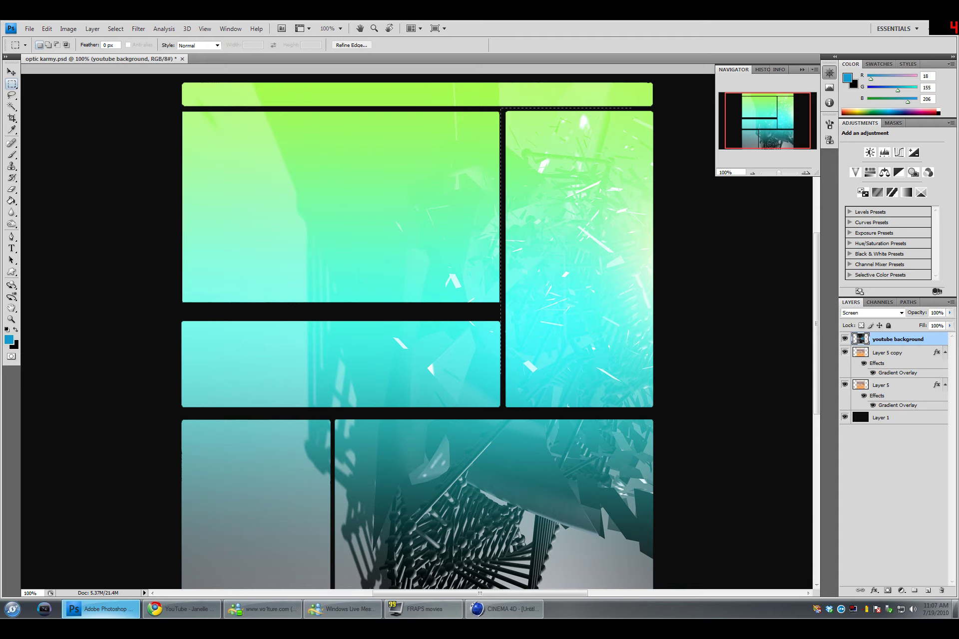
Clear the youtube background render everywhere except the tall right-hand panel, and hide the original Layer 5.
{"action": "right_click", "coordinate": [607, 327]}
{"action": "left_click", "coordinate": [624, 343]}
{"action": "key", "text": "Delete"}
{"action": "key", "text": "ctrl+d"}
{"action": "left_click", "coordinate": [892, 393]}
{"action": "left_click", "coordinate": [844, 384]}
Change the middle colour stop of Layer 5 copy's Gradient Overlay to a darker teal, about #15bdab.
{"action": "right_click", "coordinate": [894, 354]}
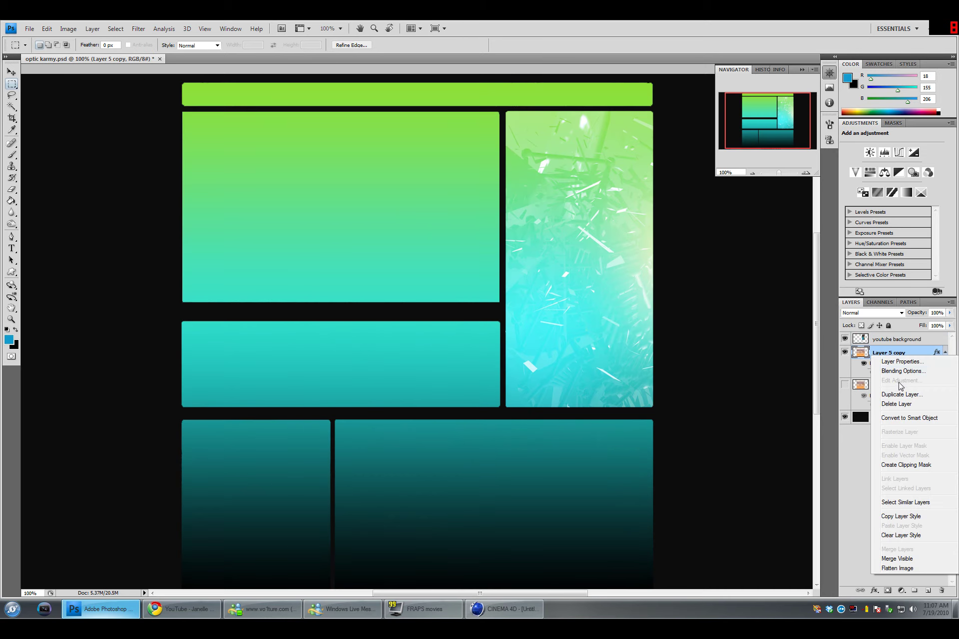
{"action": "left_click", "coordinate": [902, 371]}
{"action": "left_click", "coordinate": [202, 522]}
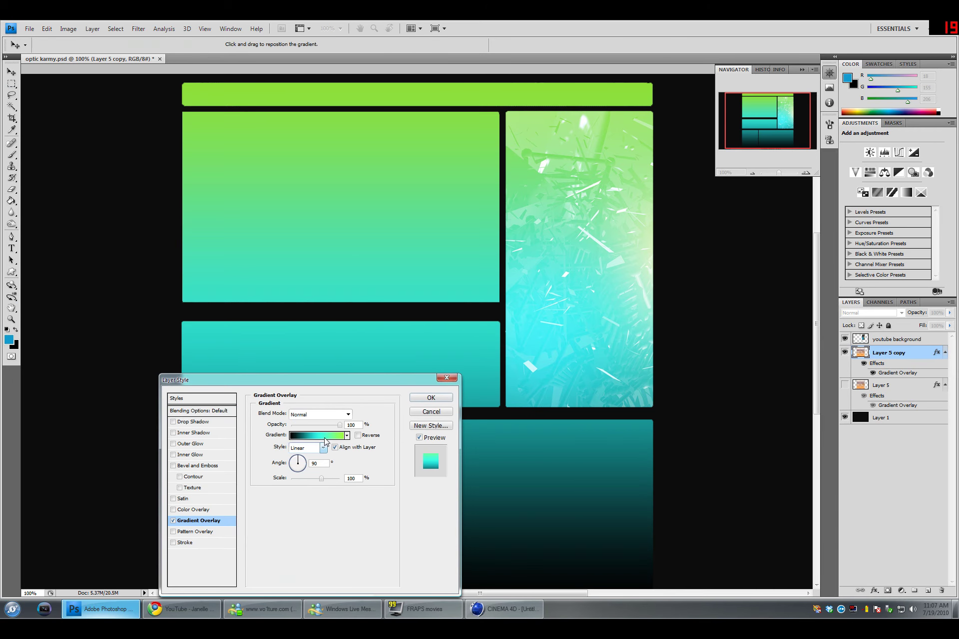
{"action": "left_click", "coordinate": [315, 436]}
{"action": "double_click", "coordinate": [631, 570]}
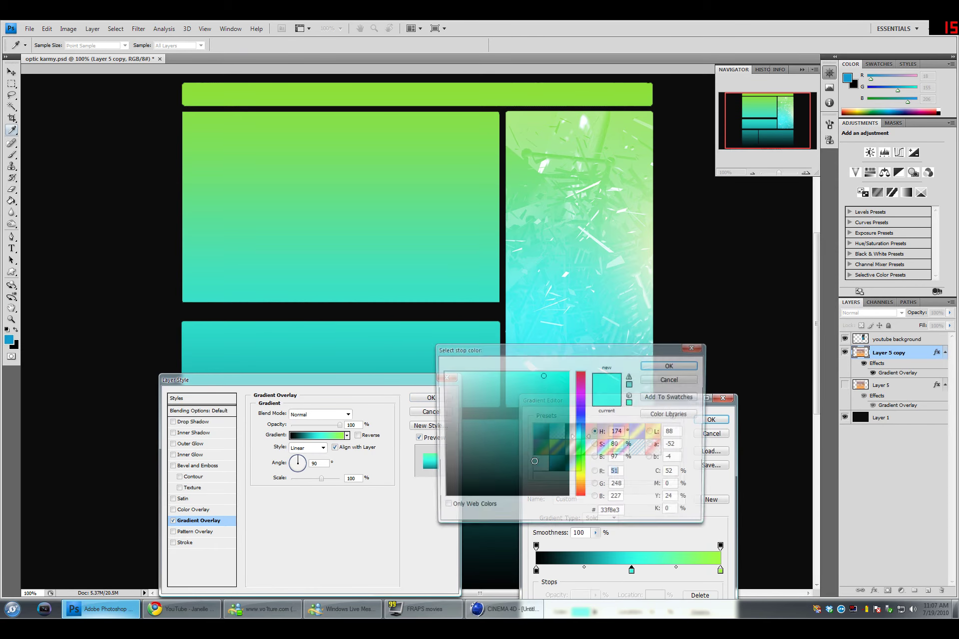
{"action": "left_click_drag", "start_coordinate": [545, 400], "coordinate": [555, 407]}
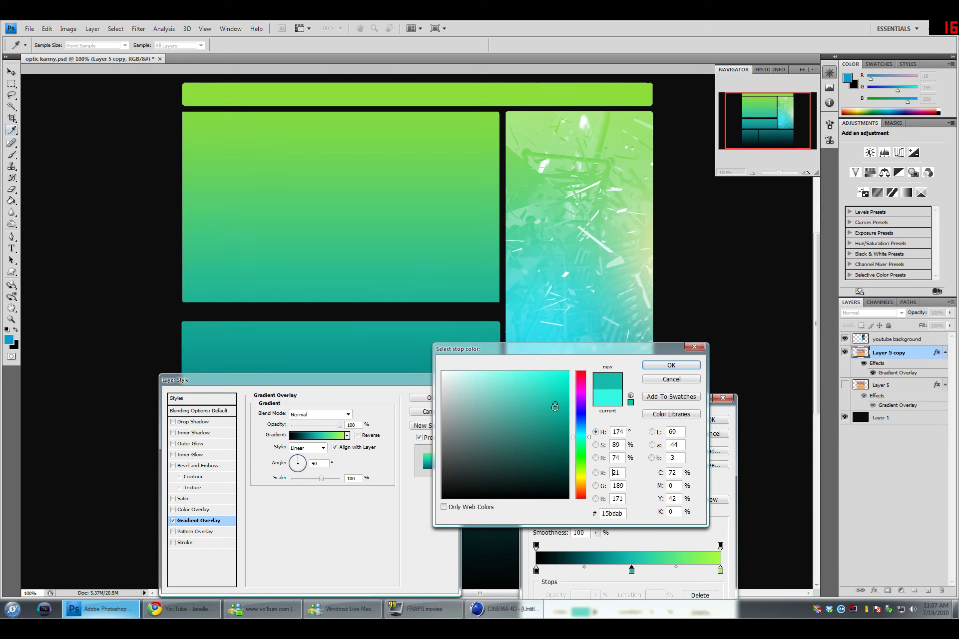
{"action": "left_click", "coordinate": [671, 365]}
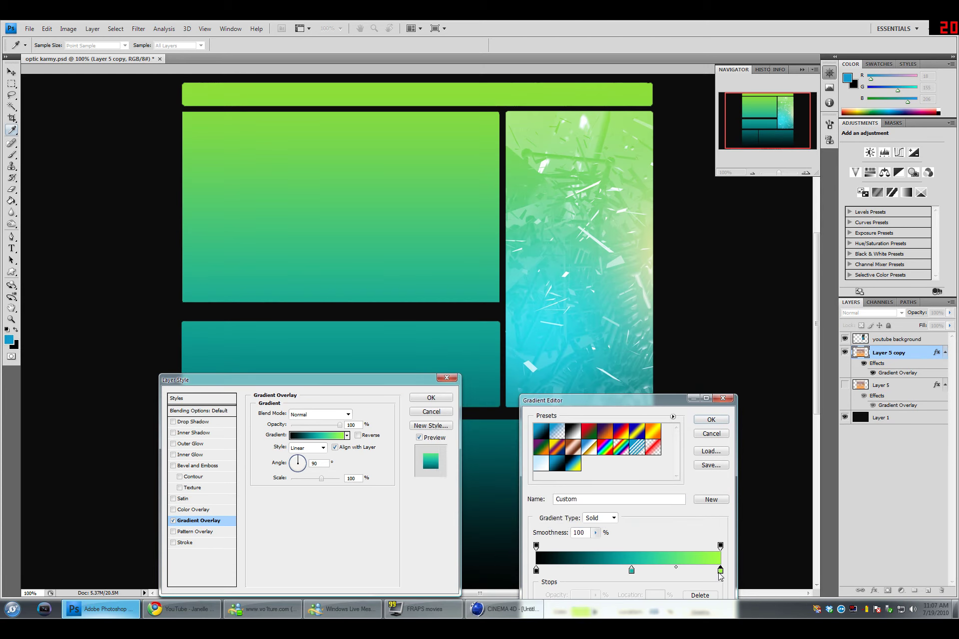
Change the gradient's green end stop to a darker green and apply the layer style to Layer 5 copy.
{"action": "double_click", "coordinate": [720, 572]}
{"action": "left_click", "coordinate": [551, 391]}
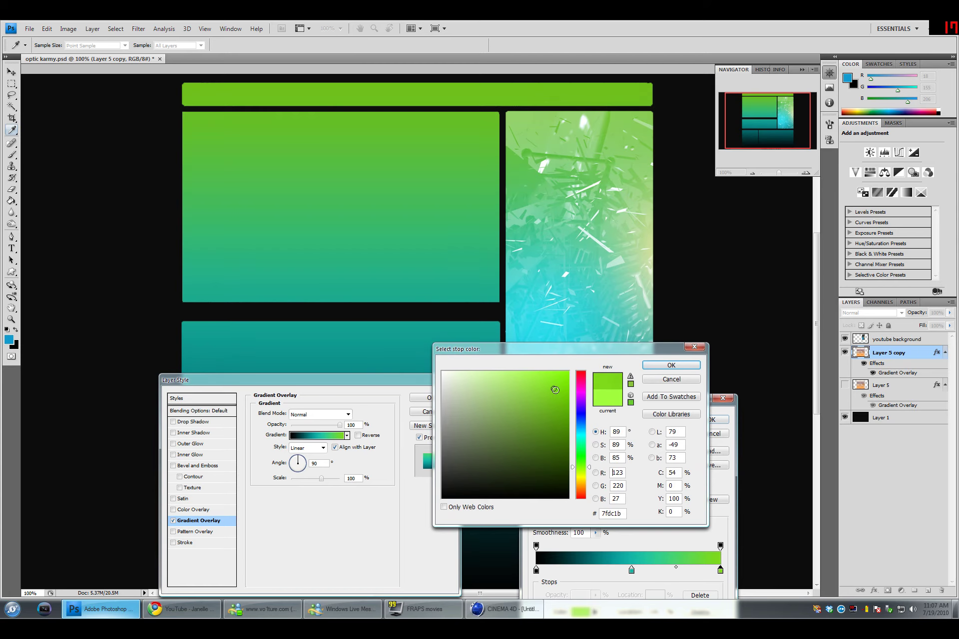
{"action": "left_click", "coordinate": [649, 365]}
{"action": "left_click", "coordinate": [716, 420]}
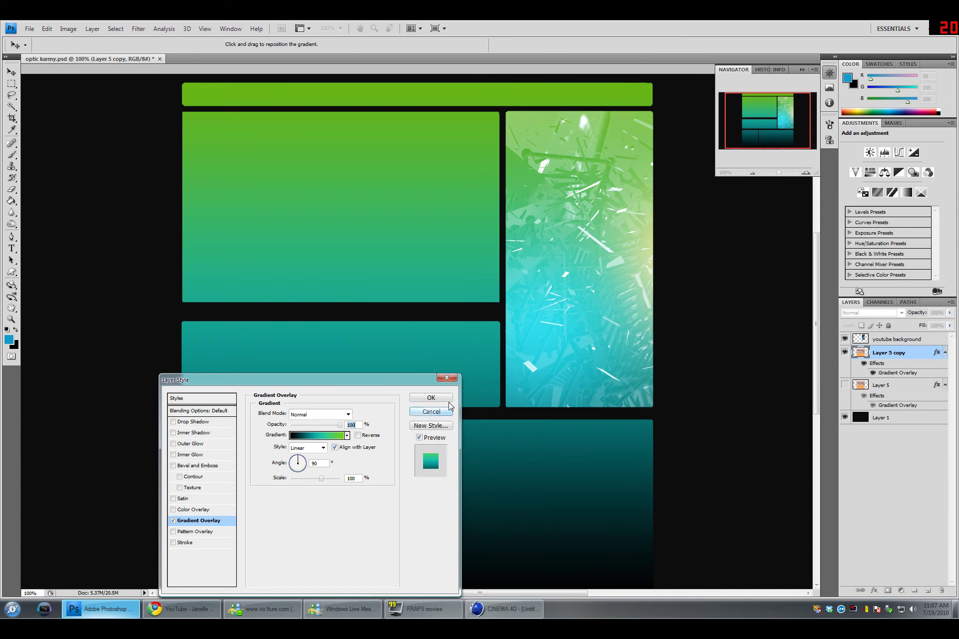
{"action": "left_click", "coordinate": [449, 400]}
Place another copy of the youtube background render above the existing one at 27.8% and rasterize it.
{"action": "key", "text": "m"}
{"action": "left_click", "coordinate": [897, 340]}
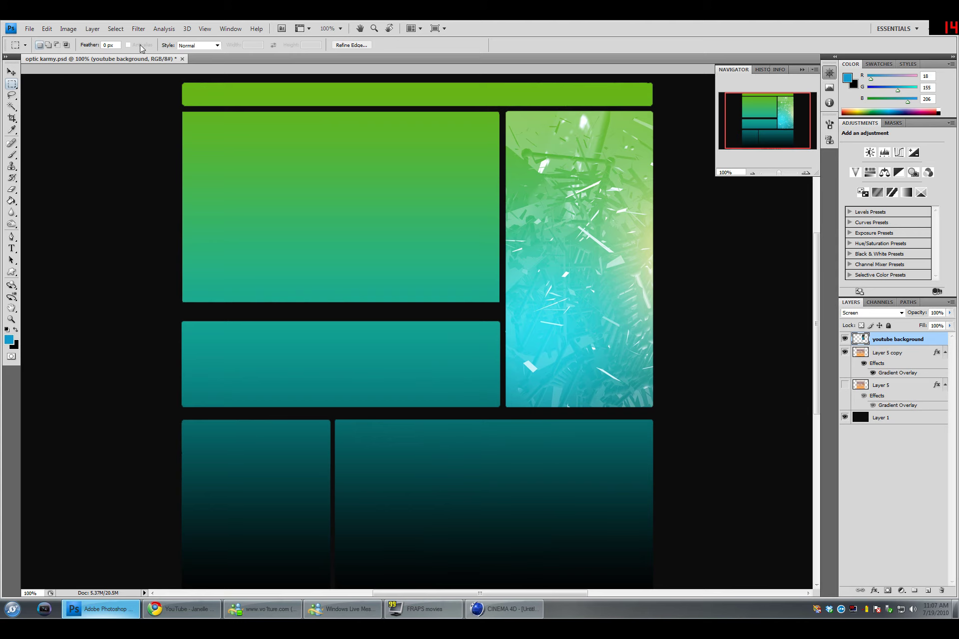
{"action": "left_click", "coordinate": [29, 28]}
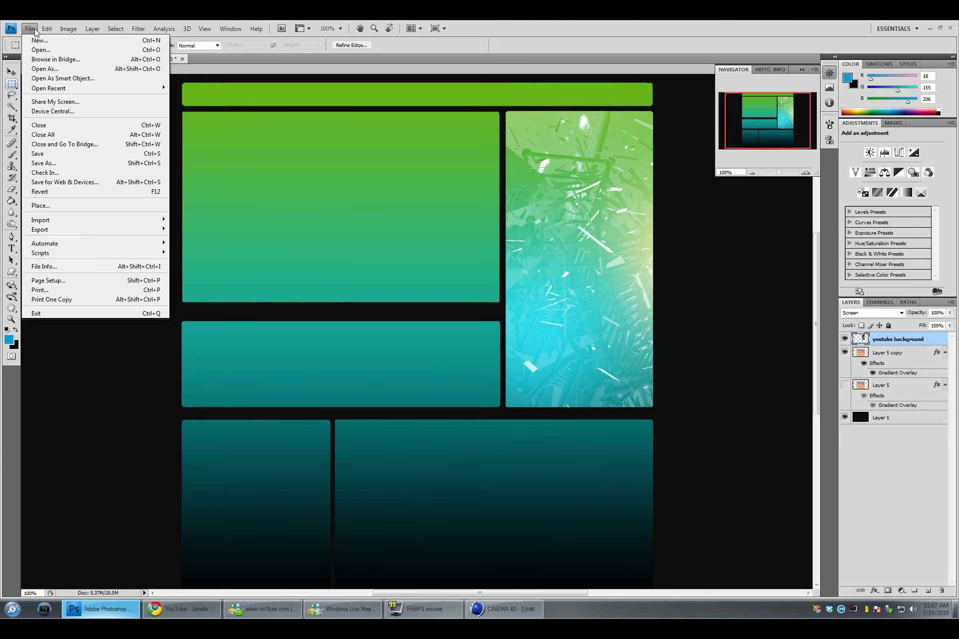
{"action": "left_click", "coordinate": [79, 204]}
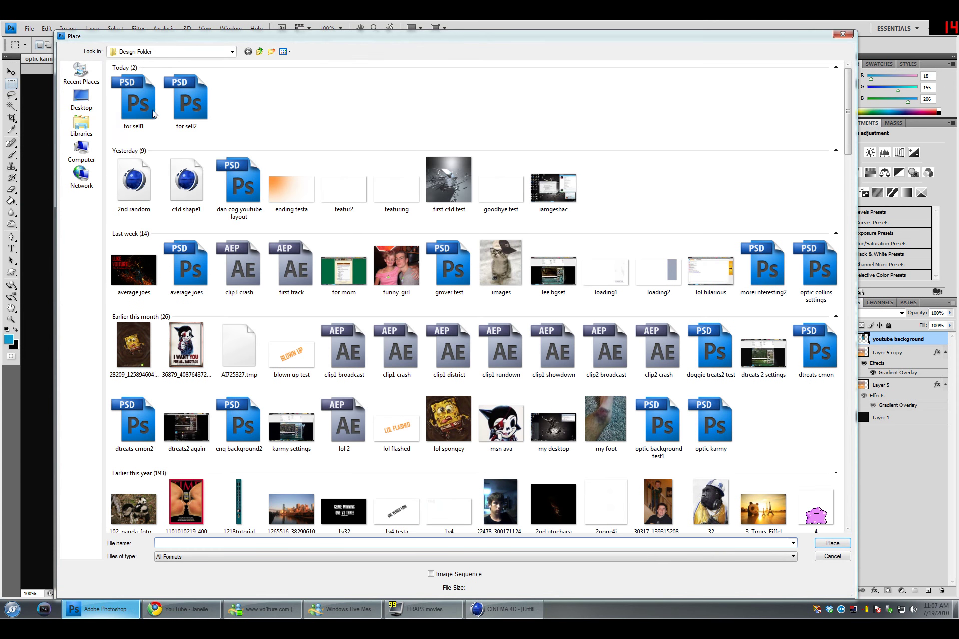
{"action": "double_click", "coordinate": [140, 187]}
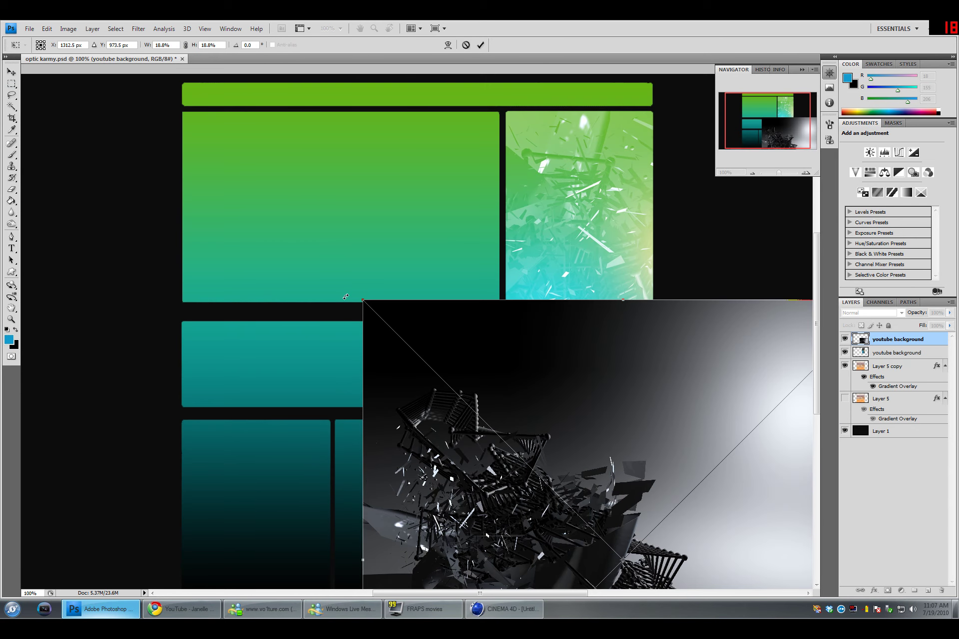
{"action": "left_click_drag", "start_coordinate": [25, 129], "coordinate": [27, 131]}
{"action": "left_click", "coordinate": [11, 188]}
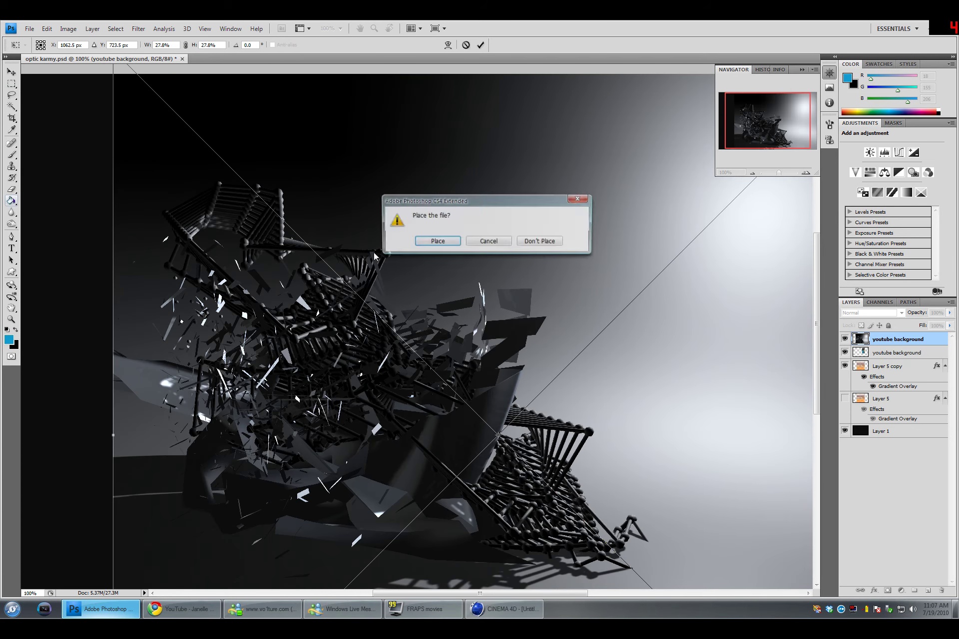
{"action": "left_click", "coordinate": [432, 242]}
{"action": "left_click", "coordinate": [370, 301]}
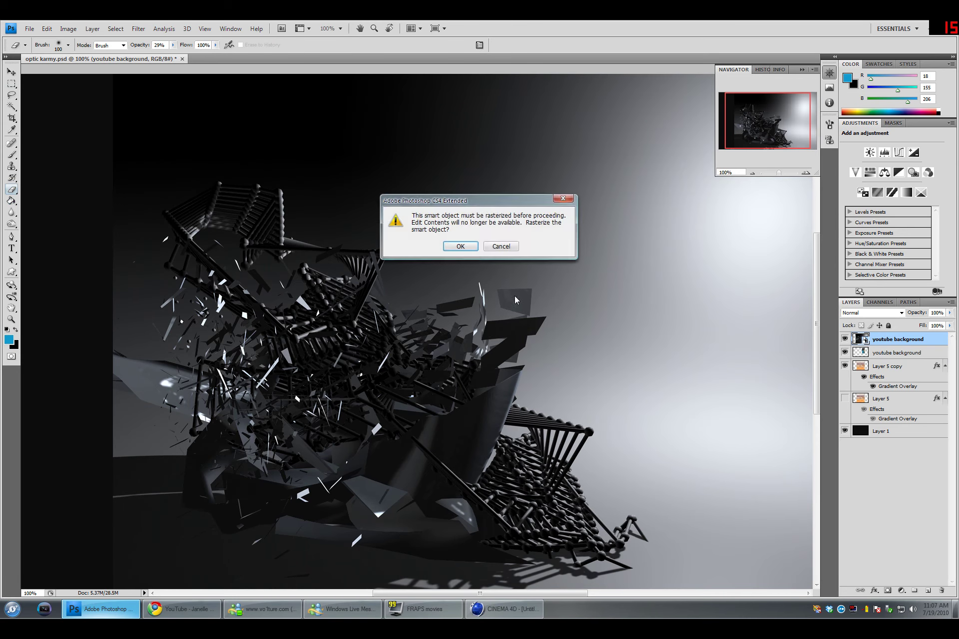
{"action": "left_click", "coordinate": [458, 245]}
Set the new render layer's blend mode to Screen and move it down and right over the lower panels.
{"action": "left_click", "coordinate": [860, 313]}
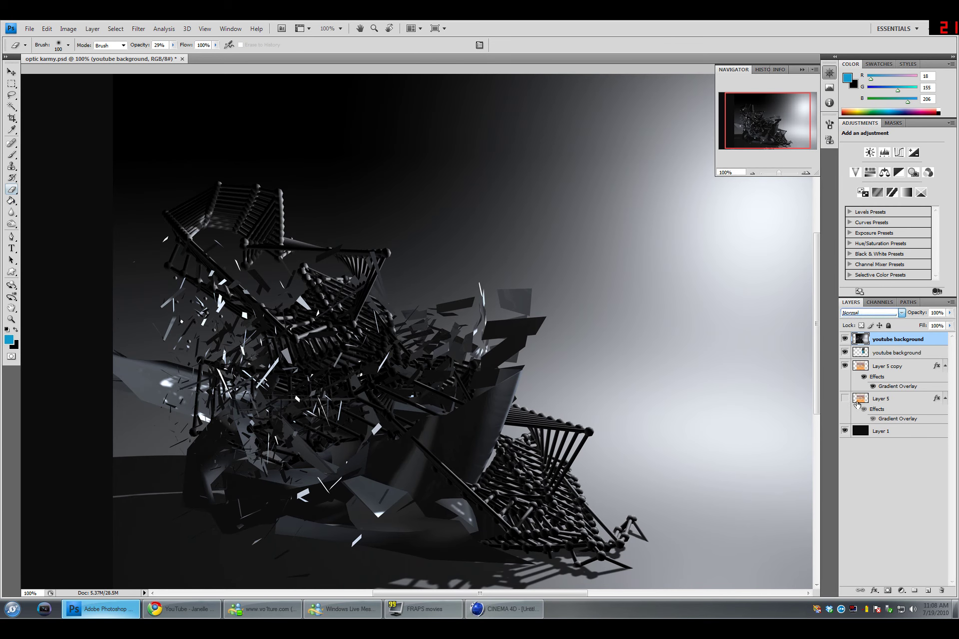
{"action": "left_click", "coordinate": [849, 402]}
{"action": "left_click", "coordinate": [10, 72]}
{"action": "left_click_drag", "start_coordinate": [369, 385], "coordinate": [465, 478]}
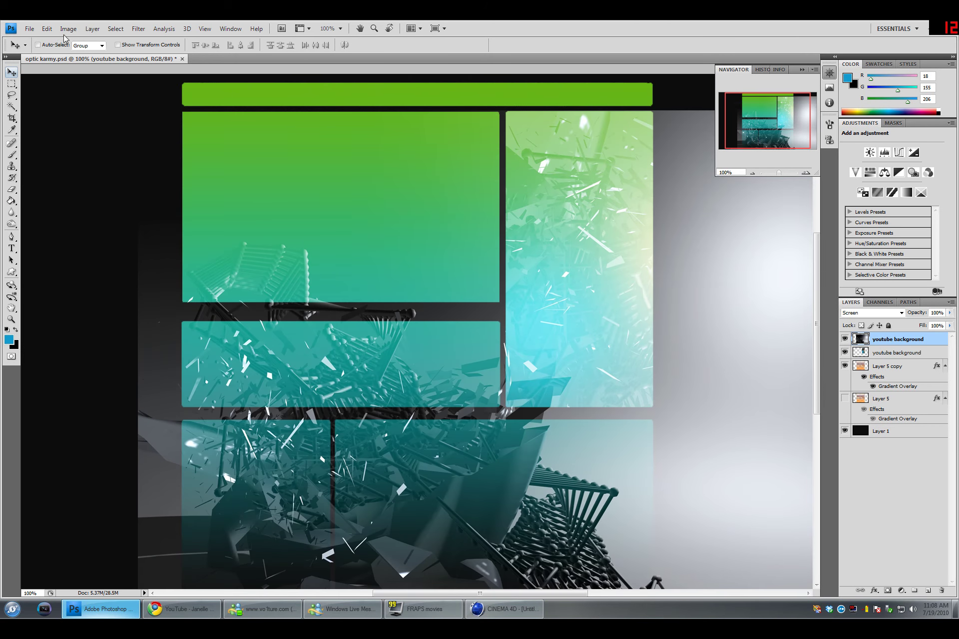
Try flipping the new render horizontally and repositioning it, then undo the flip and the latest moves.
{"action": "left_click", "coordinate": [47, 29]}
{"action": "mouse_move", "coordinate": [114, 212]}
{"action": "left_click", "coordinate": [210, 322]}
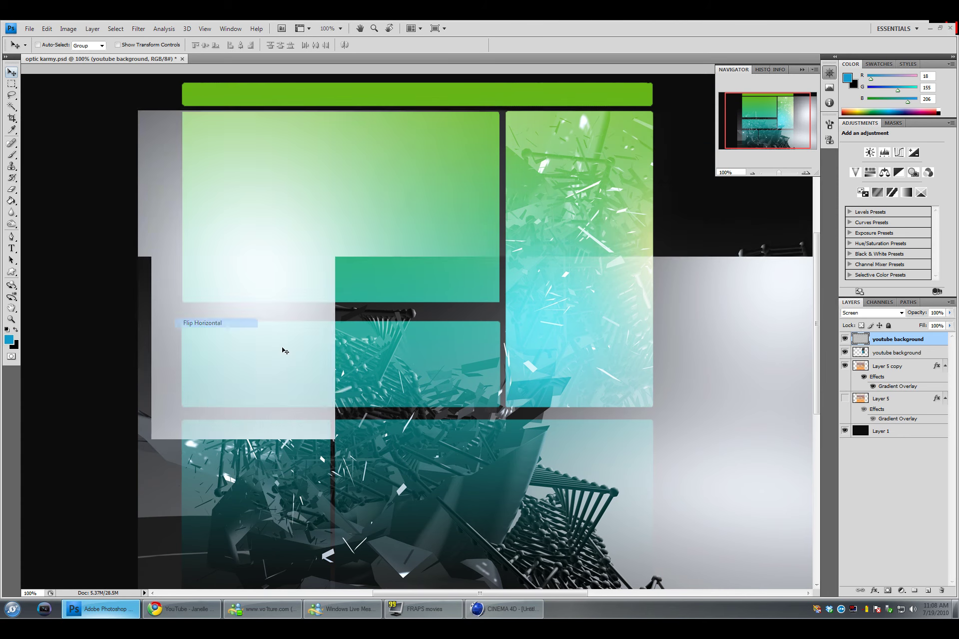
{"action": "left_click_drag", "start_coordinate": [372, 382], "coordinate": [183, 372]}
{"action": "left_click_drag", "start_coordinate": [558, 390], "coordinate": [480, 408]}
{"action": "key", "text": "ctrl+alt+z"}
{"action": "key", "text": "ctrl+alt+z"}
{"action": "key", "text": "ctrl+alt+z"}
{"action": "key", "text": "ctrl+alt+z"}
Using Layer 5 copy's panel shapes as a selection, delete everything outside the panels from the top youtube background render.
{"action": "left_click", "coordinate": [10, 107]}
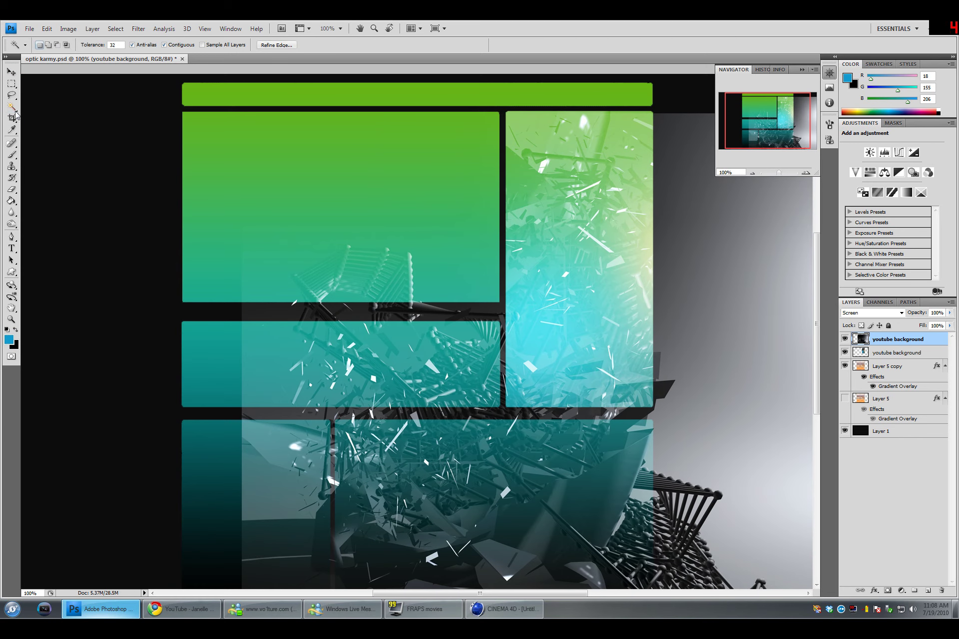
{"action": "left_click", "coordinate": [899, 364]}
{"action": "left_click", "coordinate": [860, 365], "text": "ctrl"}
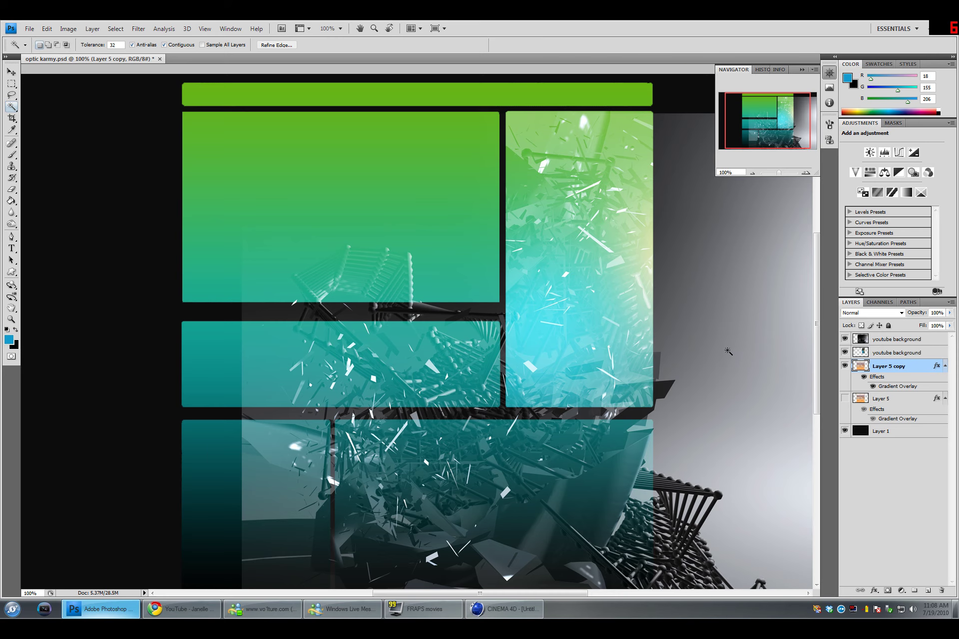
{"action": "left_click", "coordinate": [11, 84]}
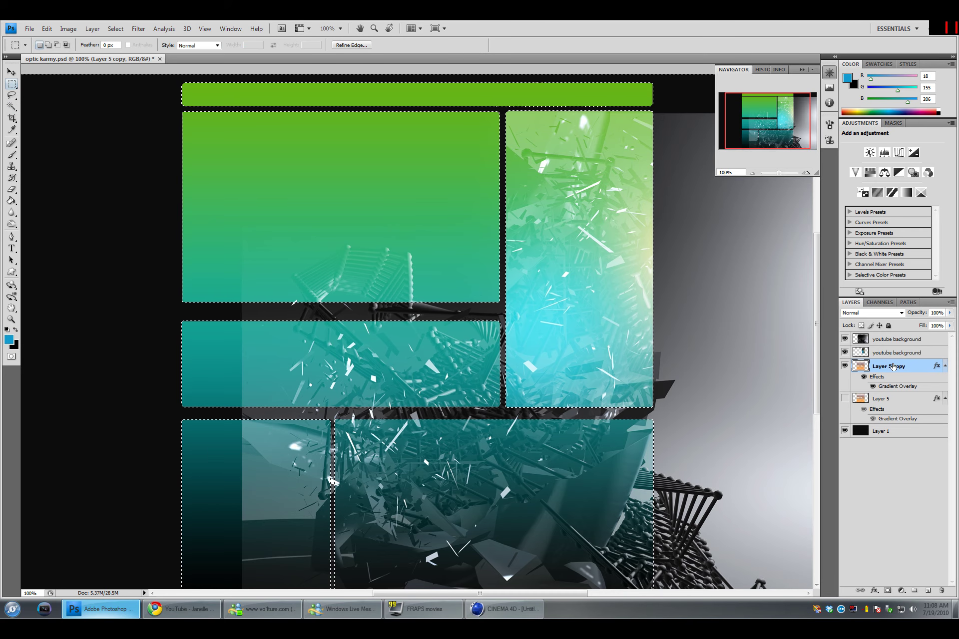
{"action": "left_click", "coordinate": [888, 339]}
{"action": "key", "text": "Delete"}
{"action": "key", "text": "ctrl+d"}
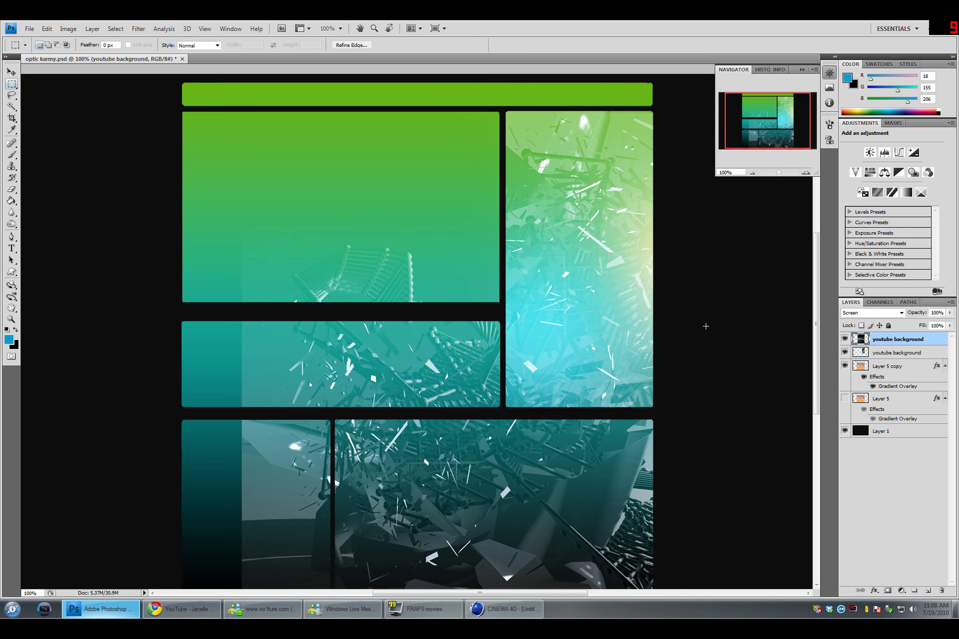
Remove the top render everywhere except inside the wide teal panel directly below the large green panel.
{"action": "right_click", "coordinate": [463, 394]}
{"action": "left_click", "coordinate": [494, 406]}
{"action": "key", "text": "Delete"}
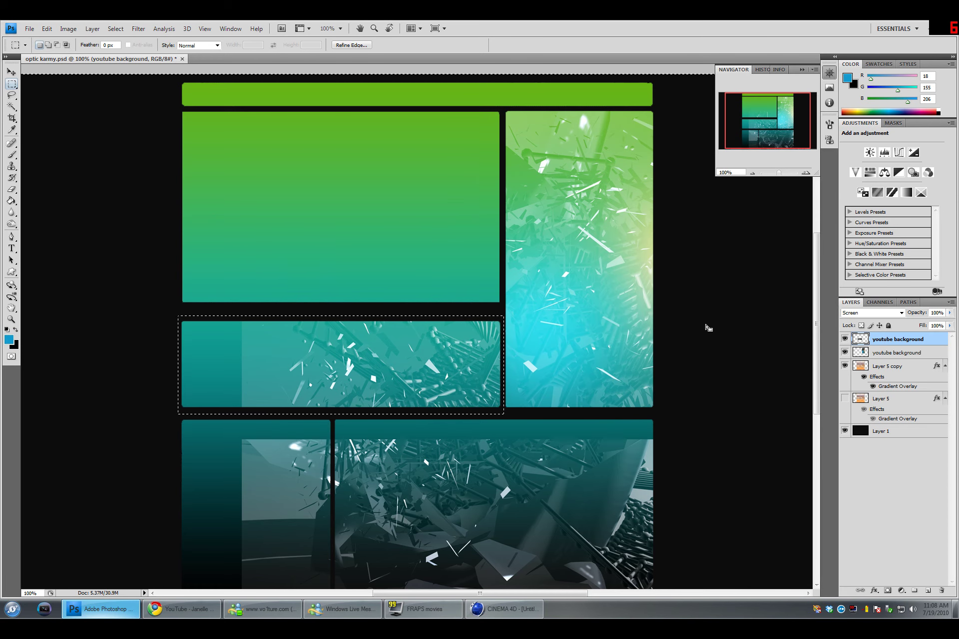
Fade the hard left edge of the render in the wide teal panel with a 391 px eraser at 29% opacity.
{"action": "key", "text": "e"}
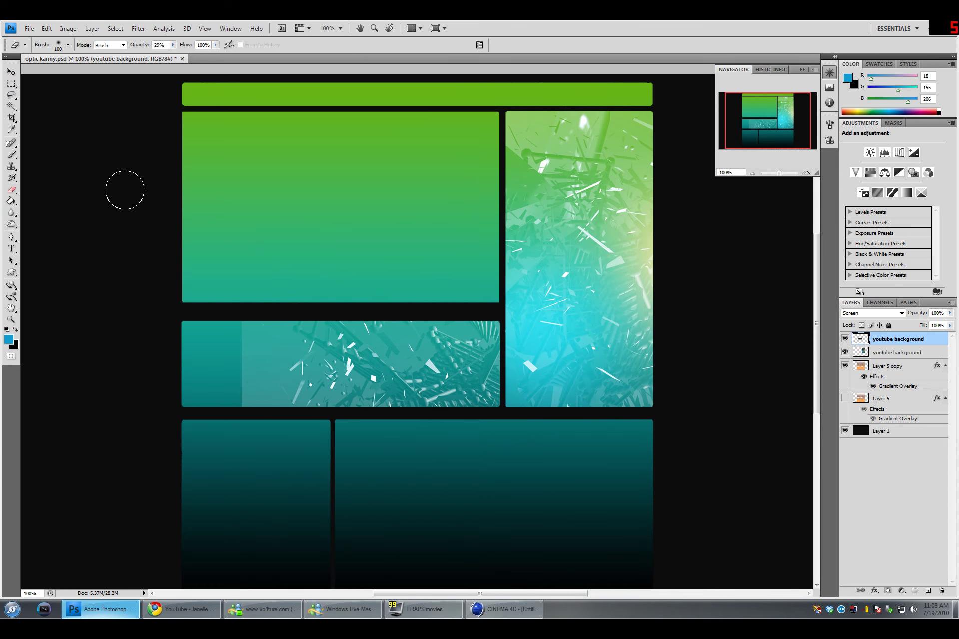
{"action": "left_click", "coordinate": [68, 45]}
{"action": "left_click", "coordinate": [97, 72]}
{"action": "left_click_drag", "start_coordinate": [231, 326], "coordinate": [236, 426]}
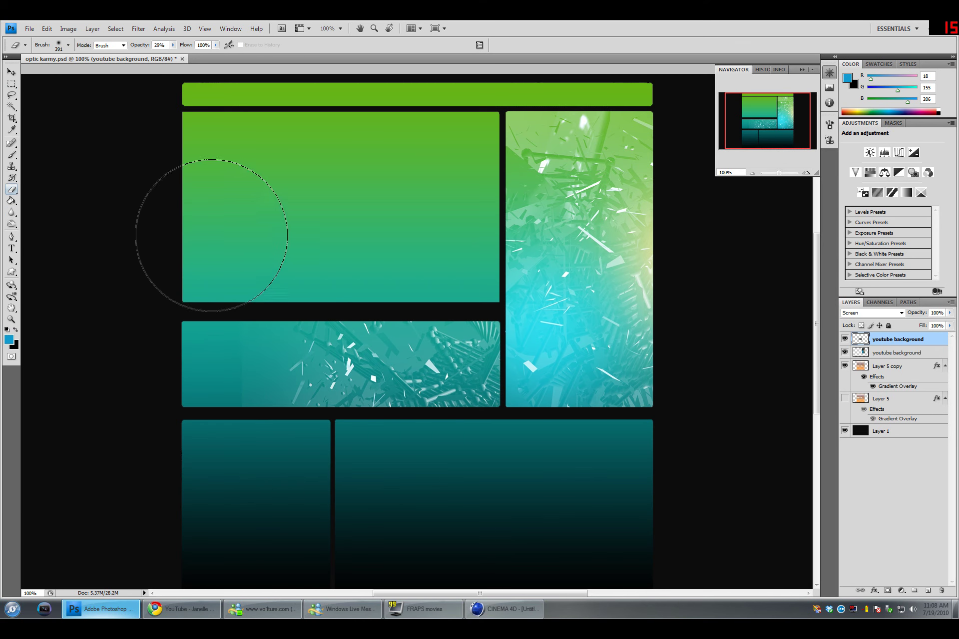
{"action": "scroll", "coordinate": [456, 235], "scroll_direction": "down", "scroll_amount": 2}
{"action": "scroll", "coordinate": [455, 236], "scroll_direction": "up", "scroll_amount": 2}
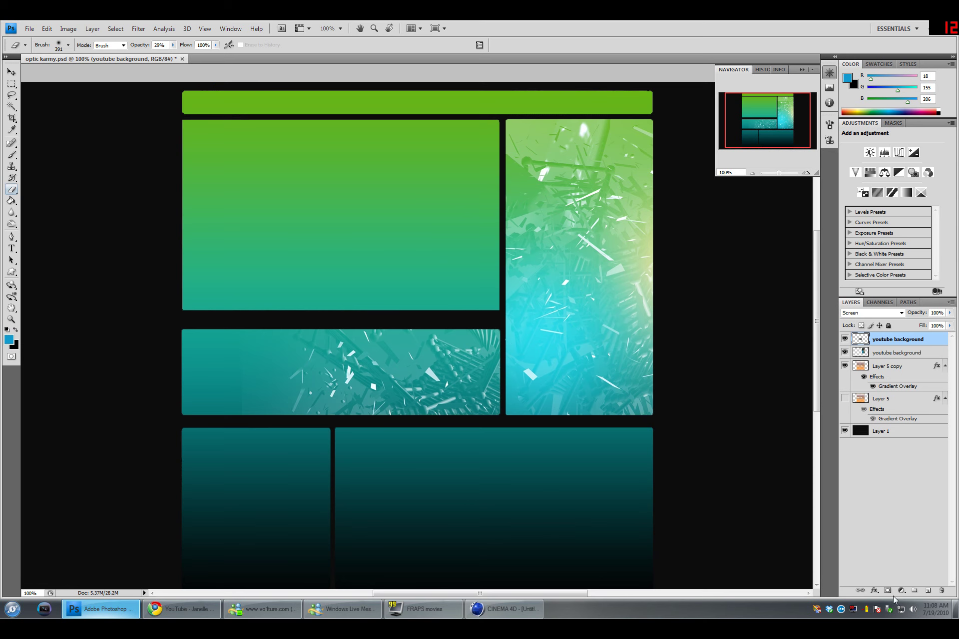
Add a new layer above the renders, apply the merged image to it and sharpen it.
{"action": "left_click", "coordinate": [930, 590]}
{"action": "left_click", "coordinate": [68, 31]}
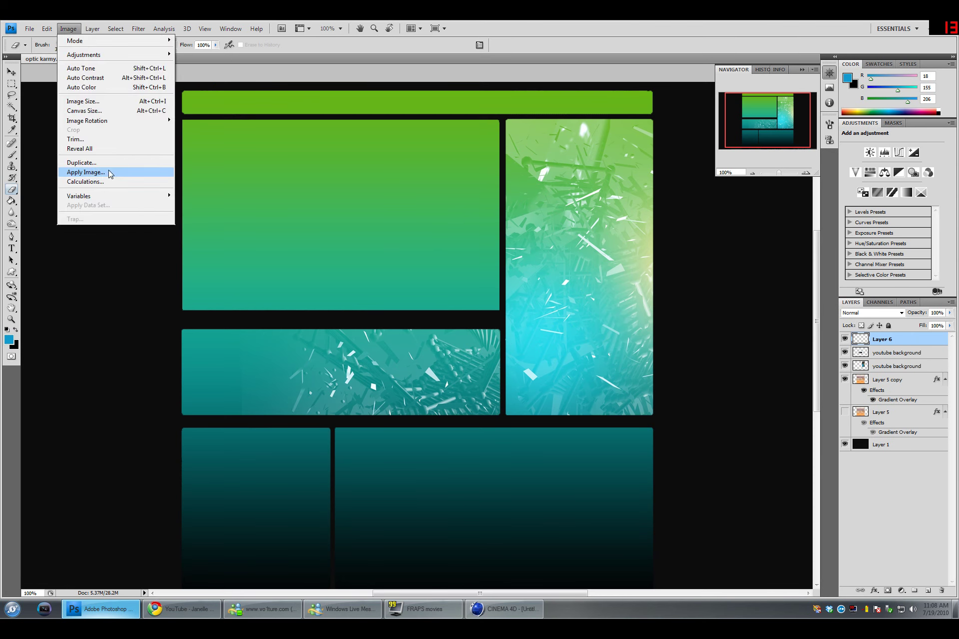
{"action": "left_click", "coordinate": [80, 171]}
{"action": "left_click", "coordinate": [561, 192]}
{"action": "left_click", "coordinate": [138, 28]}
{"action": "mouse_move", "coordinate": [219, 167]}
{"action": "left_click", "coordinate": [262, 168]}
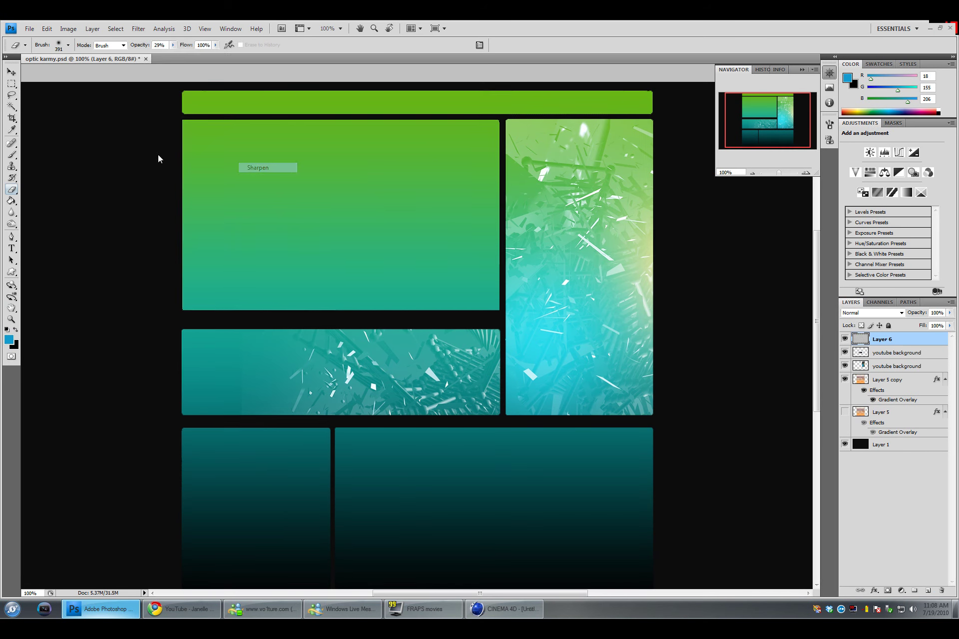
{"action": "left_click", "coordinate": [29, 28]}
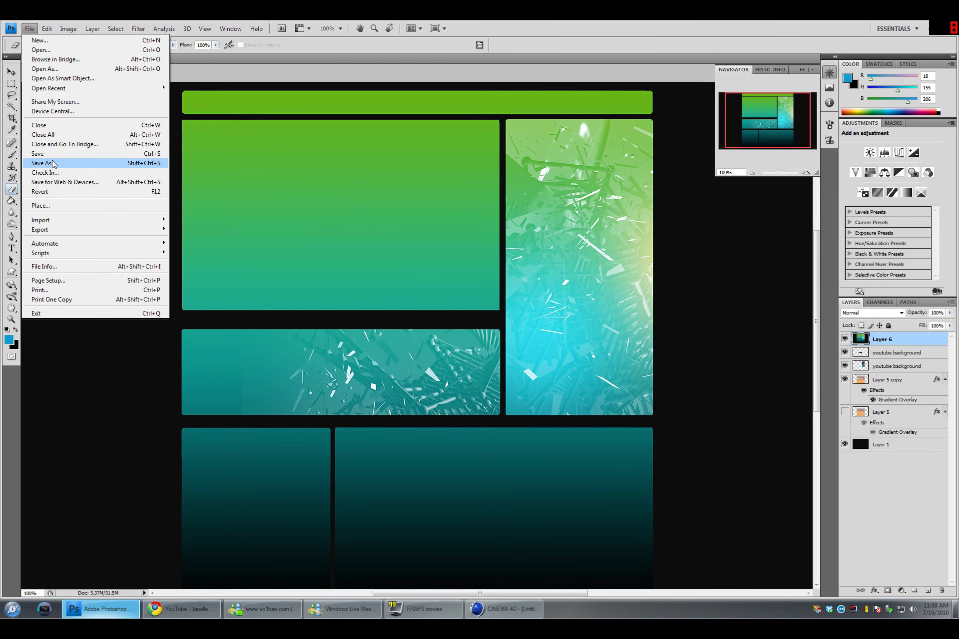
{"action": "left_click", "coordinate": [349, 172]}
{"action": "scroll", "coordinate": [474, 524], "scroll_direction": "down", "scroll_amount": 1}
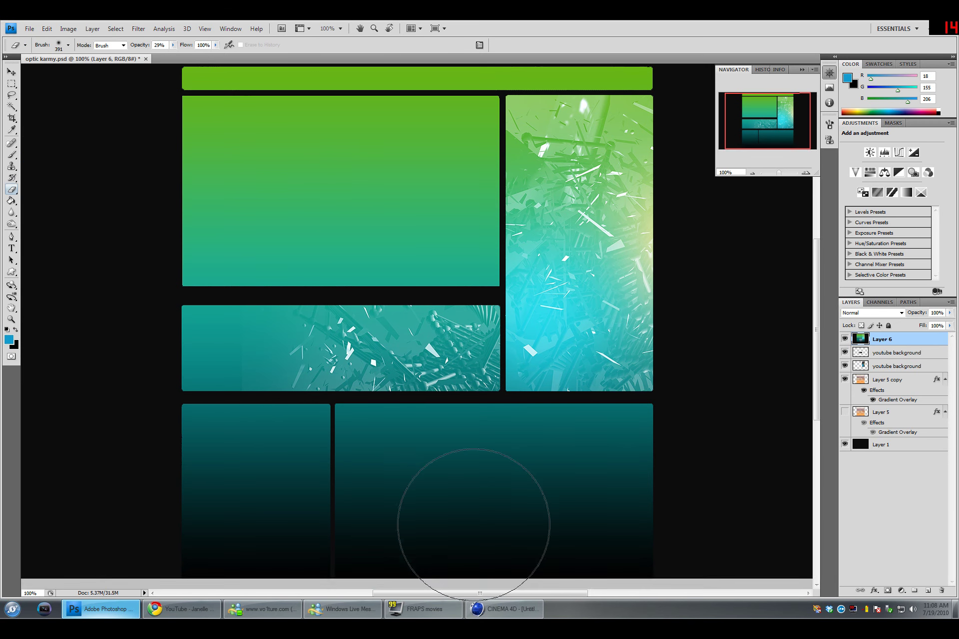
{"action": "scroll", "coordinate": [474, 524], "scroll_direction": "up", "scroll_amount": 1}
{"action": "scroll", "coordinate": [396, 395], "scroll_direction": "down", "scroll_amount": 2}
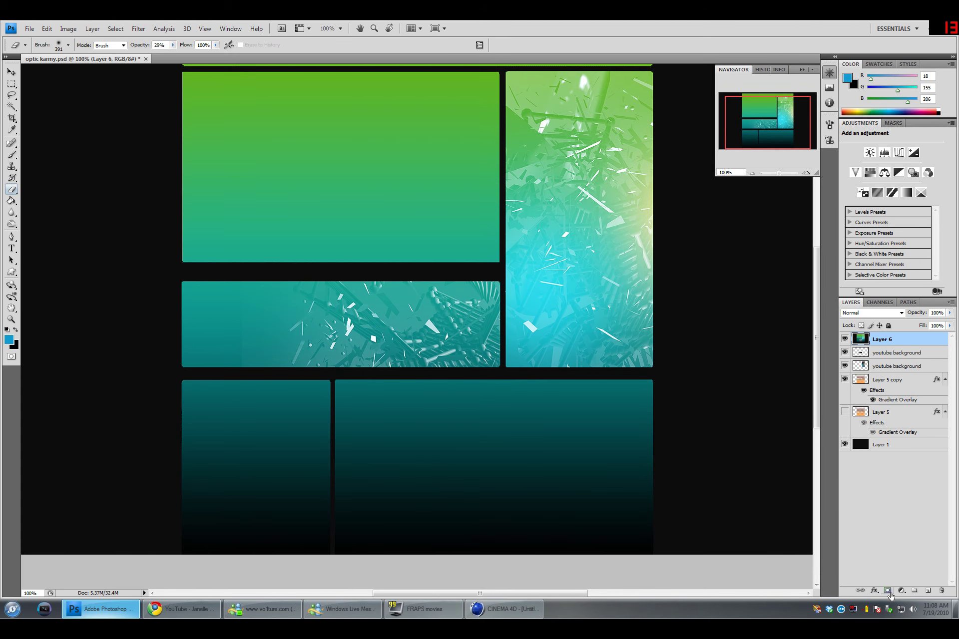
Add an empty layer at the top of the stack and fill the background Layer 1 with pure black (000000).
{"action": "left_click", "coordinate": [929, 590]}
{"action": "left_click", "coordinate": [884, 458]}
{"action": "left_click", "coordinate": [15, 331]}
{"action": "left_click", "coordinate": [10, 340]}
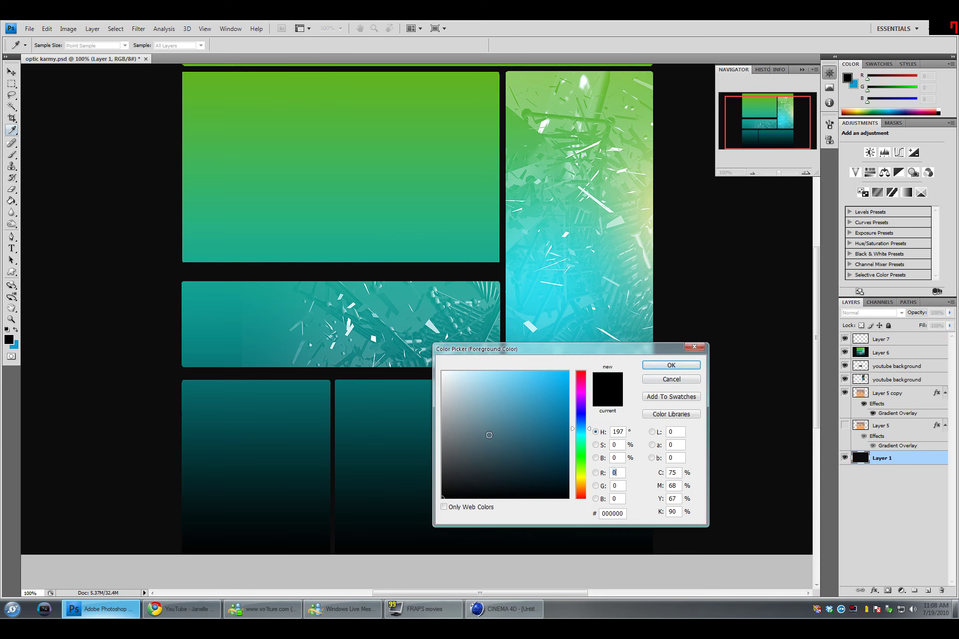
{"action": "left_click", "coordinate": [671, 365]}
{"action": "left_click", "coordinate": [11, 200]}
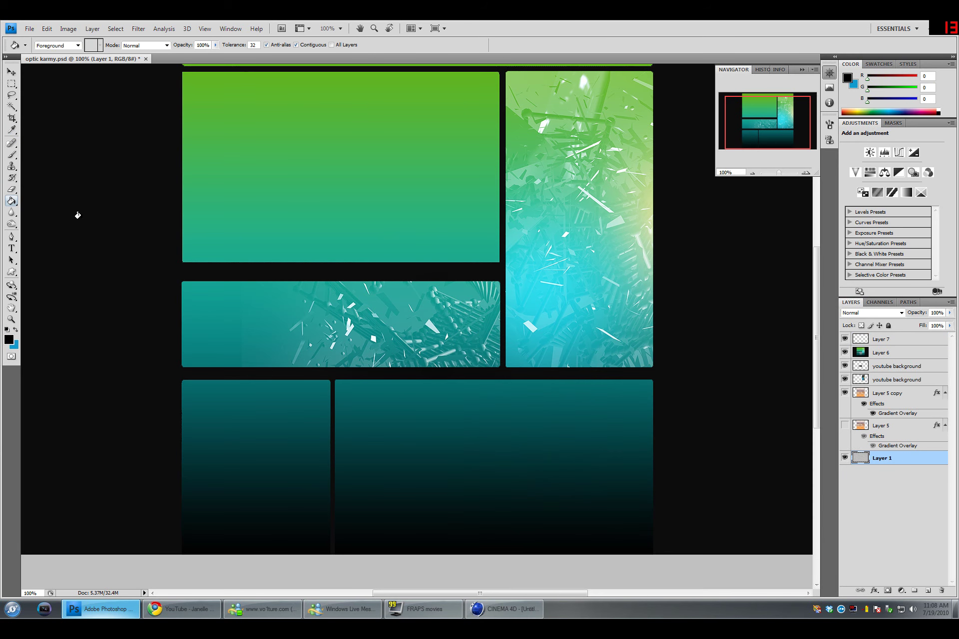
Delete the sharpened Layer 6 and put a fresh merged image on a new layer in its place, sharpened once.
{"action": "left_click", "coordinate": [869, 353]}
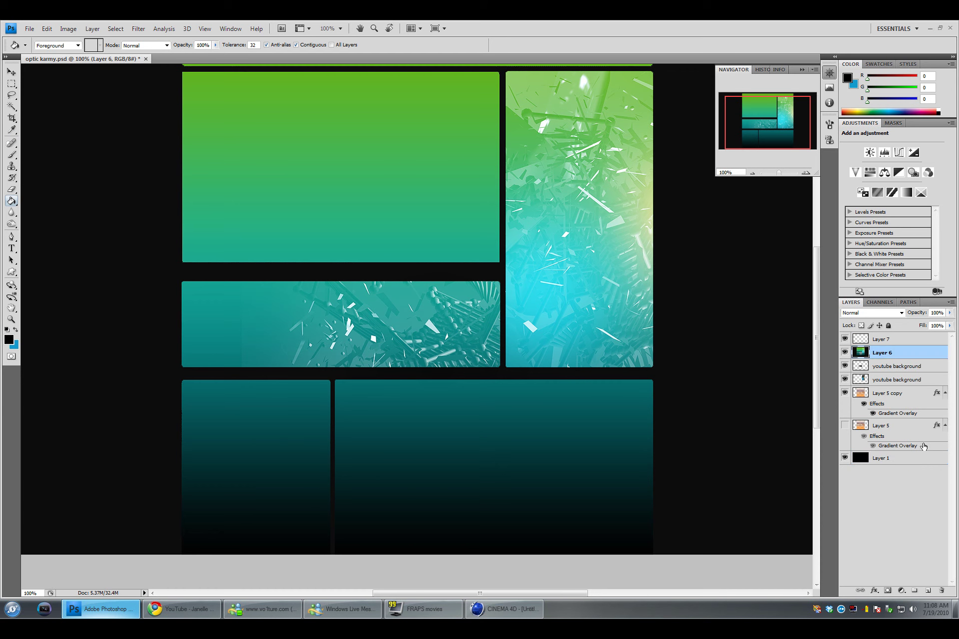
{"action": "left_click_drag", "start_coordinate": [939, 590], "coordinate": [941, 591]}
{"action": "left_click", "coordinate": [927, 591]}
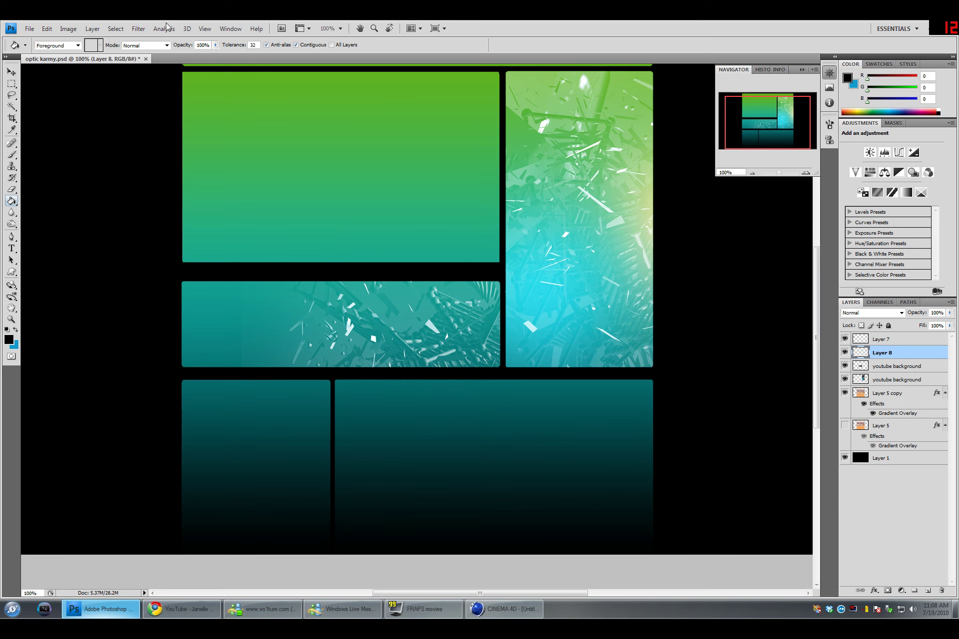
{"action": "left_click", "coordinate": [79, 33]}
{"action": "left_click", "coordinate": [85, 173]}
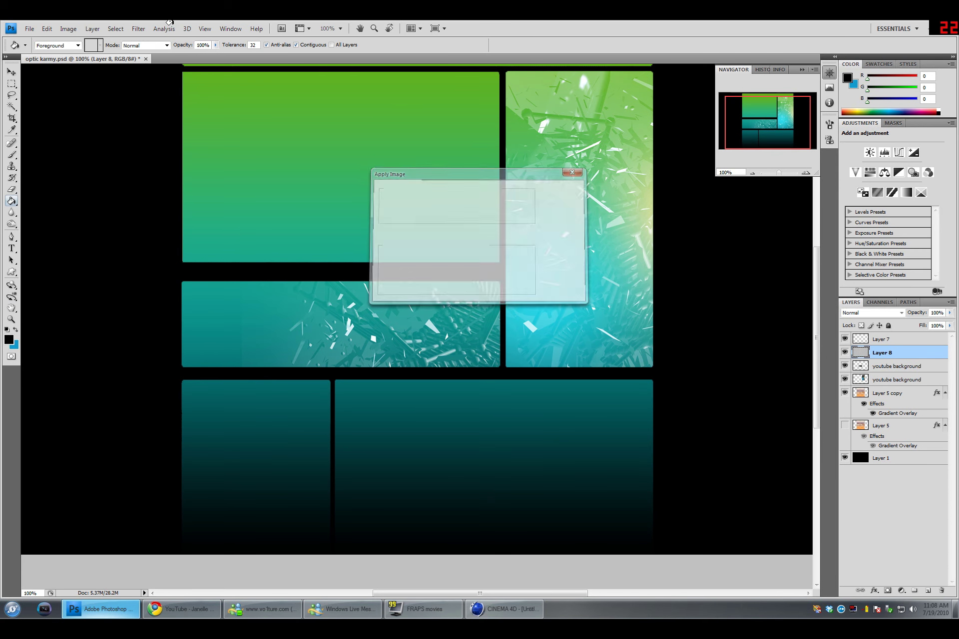
{"action": "key", "text": "Return"}
{"action": "left_click", "coordinate": [139, 28]}
{"action": "left_click", "coordinate": [257, 167]}
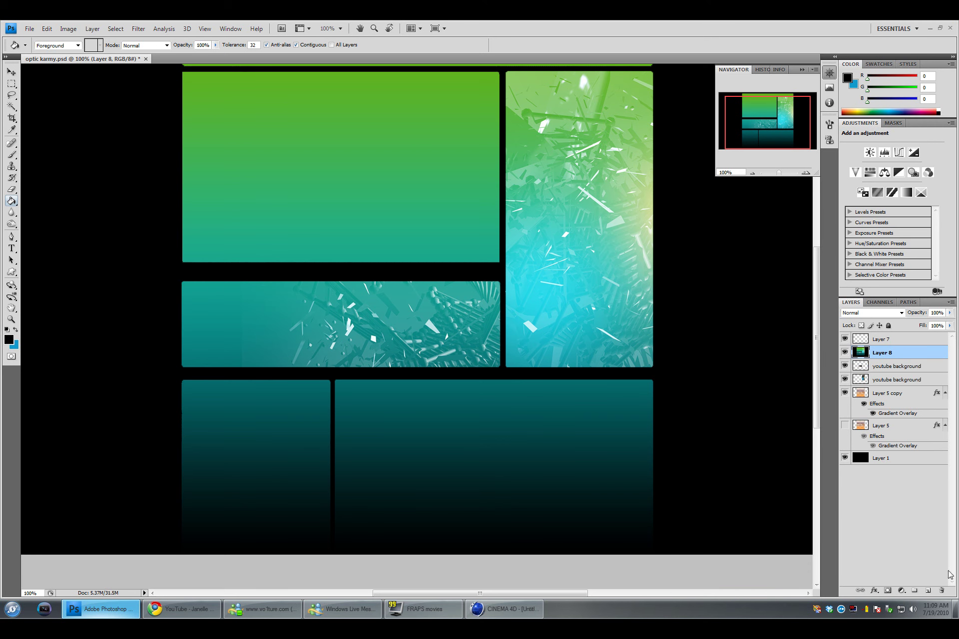
Delete the sharpened Layer 8 and erase the remaining left edge of the render in the wide teal panel.
{"action": "left_click", "coordinate": [946, 591]}
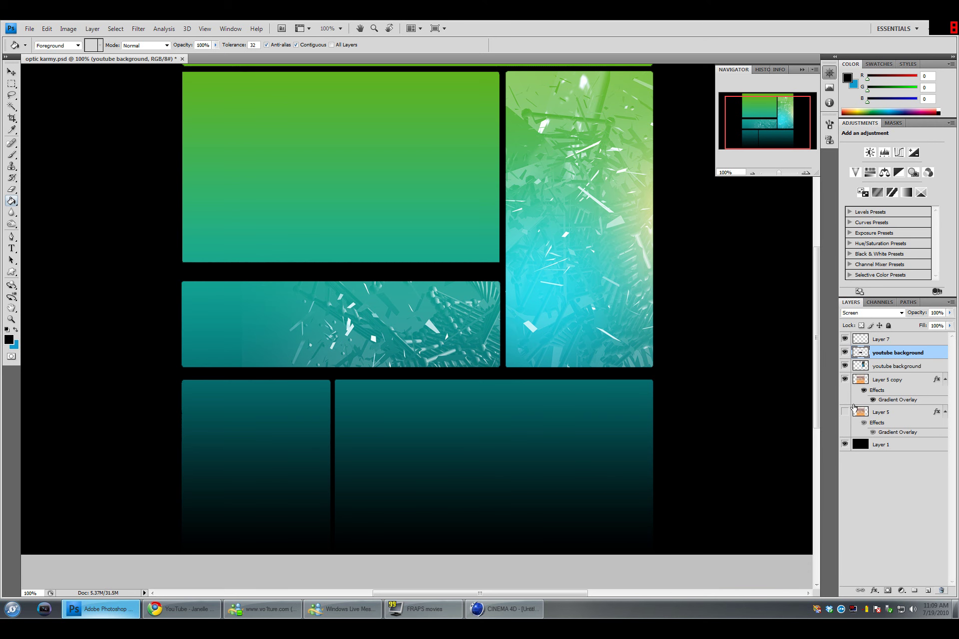
{"action": "left_click", "coordinate": [11, 189]}
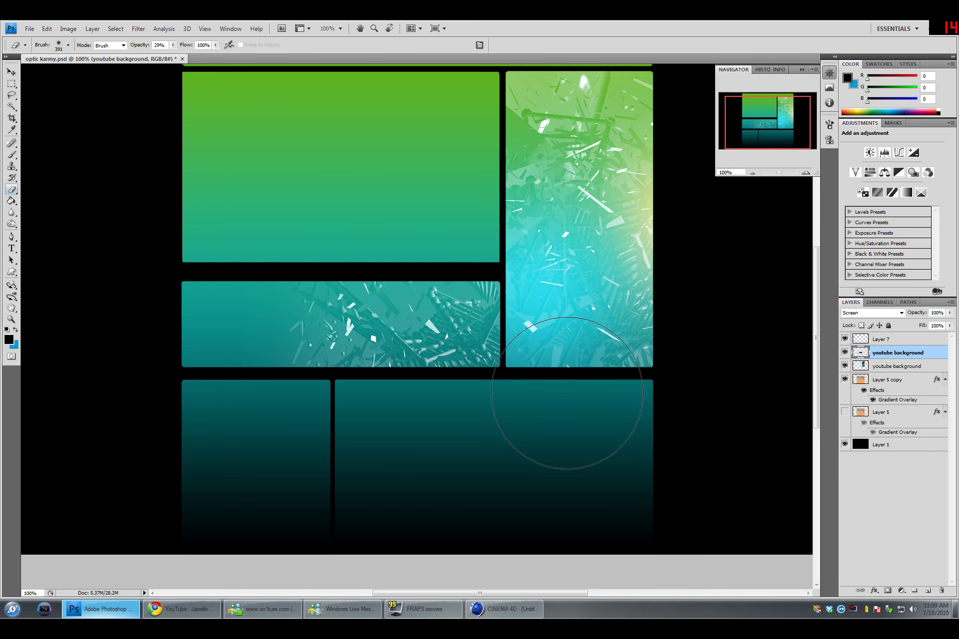
Add a new layer above the top render, apply the merged image to it and sharpen it.
{"action": "left_click", "coordinate": [928, 591]}
{"action": "left_click", "coordinate": [68, 29]}
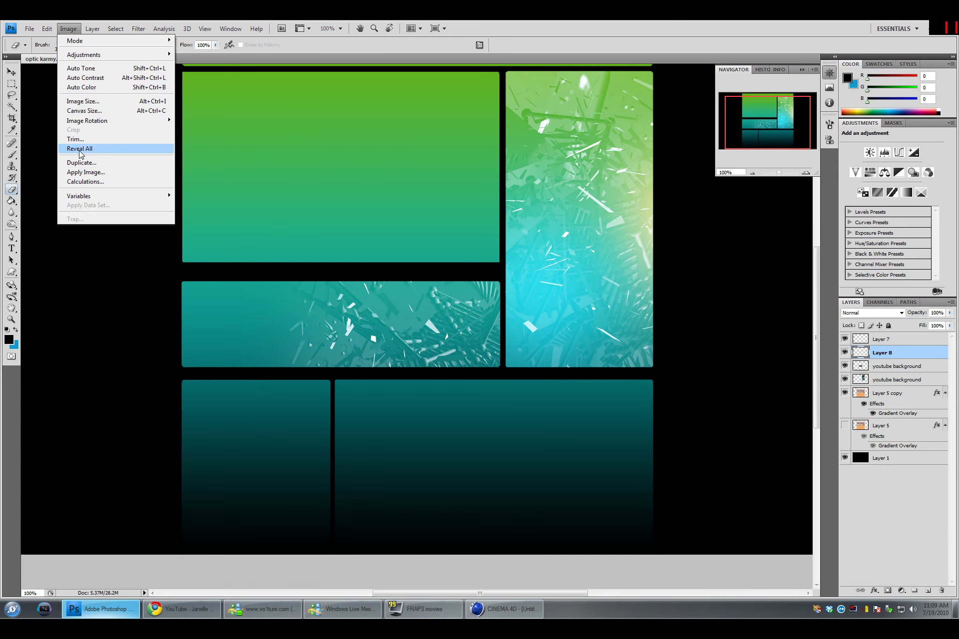
{"action": "left_click", "coordinate": [82, 172]}
{"action": "key", "text": "Return"}
{"action": "left_click", "coordinate": [115, 28]}
{"action": "mouse_move", "coordinate": [139, 28]}
{"action": "mouse_move", "coordinate": [190, 170]}
{"action": "left_click", "coordinate": [267, 167]}
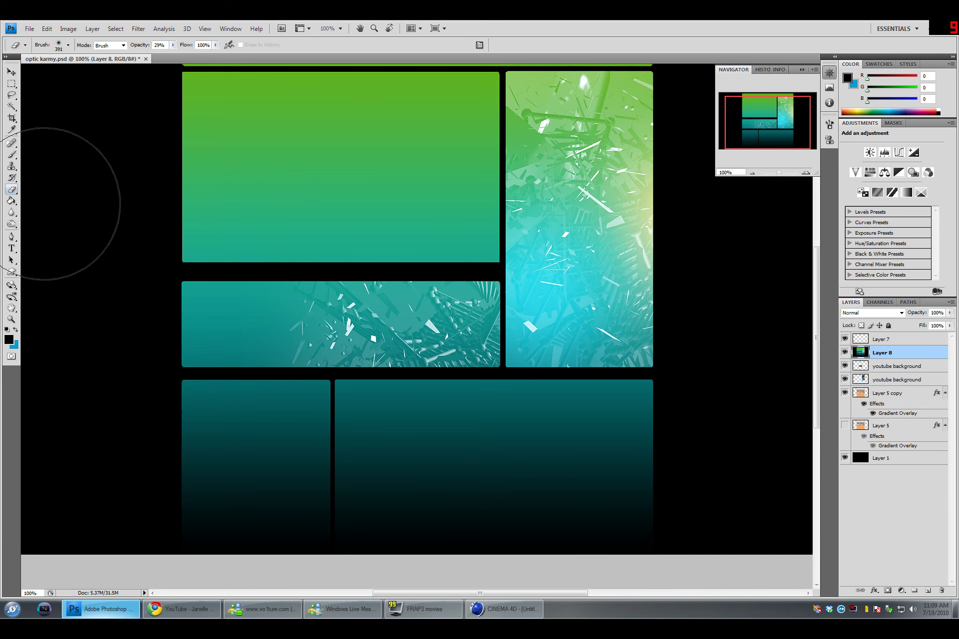
On a new layer, darken the lower edge of the bottom panels with a 504 px black brush at 55% opacity.
{"action": "left_click", "coordinate": [11, 129]}
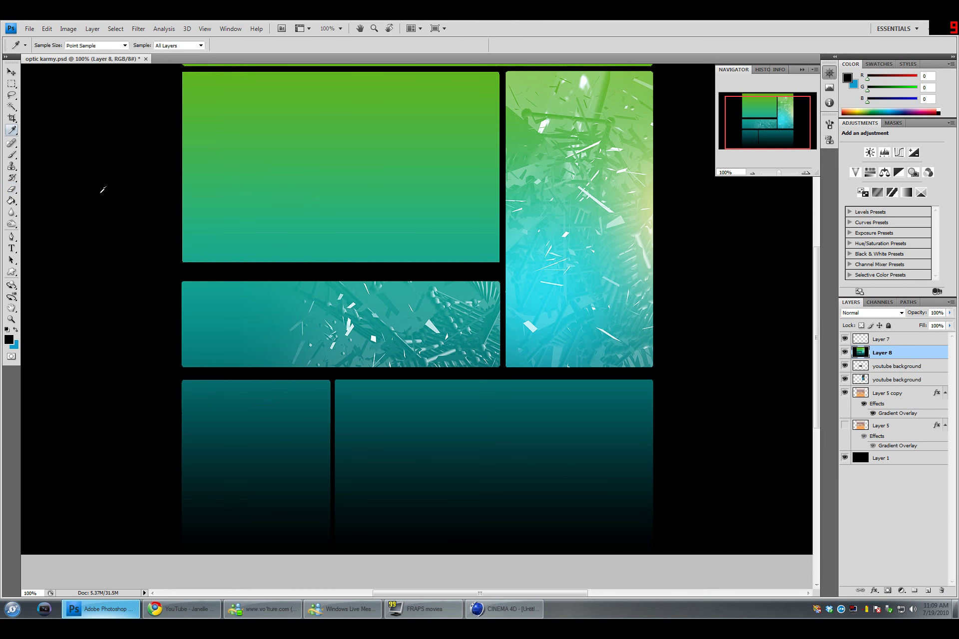
{"action": "left_click", "coordinate": [924, 590]}
{"action": "left_click", "coordinate": [11, 155]}
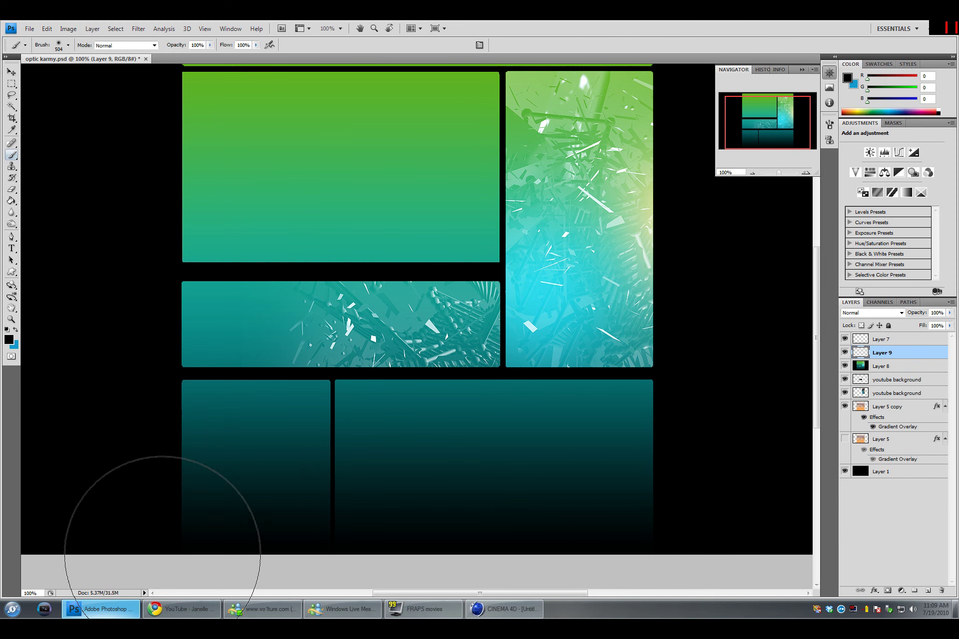
{"action": "left_click_drag", "start_coordinate": [161, 552], "coordinate": [753, 569]}
{"action": "key", "text": "ctrl+z"}
{"action": "left_click_drag", "start_coordinate": [194, 59], "coordinate": [186, 58]}
{"action": "left_click_drag", "start_coordinate": [279, 559], "coordinate": [722, 556]}
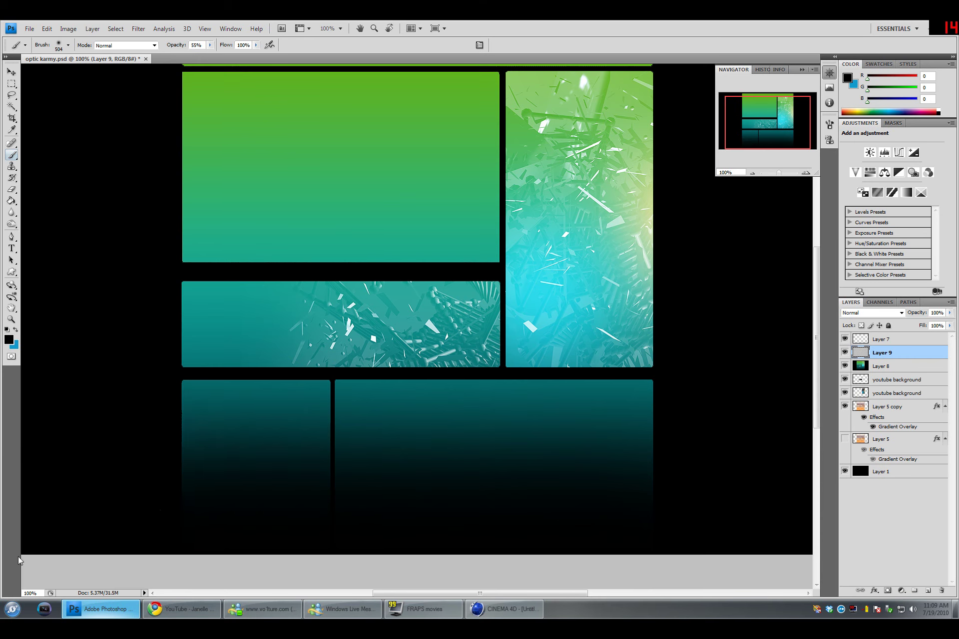
Select the large green panel's area with a rectangular marquee and fill it with black on a new layer.
{"action": "scroll", "coordinate": [26, 554], "scroll_direction": "up", "scroll_amount": 3}
{"action": "left_click", "coordinate": [12, 84]}
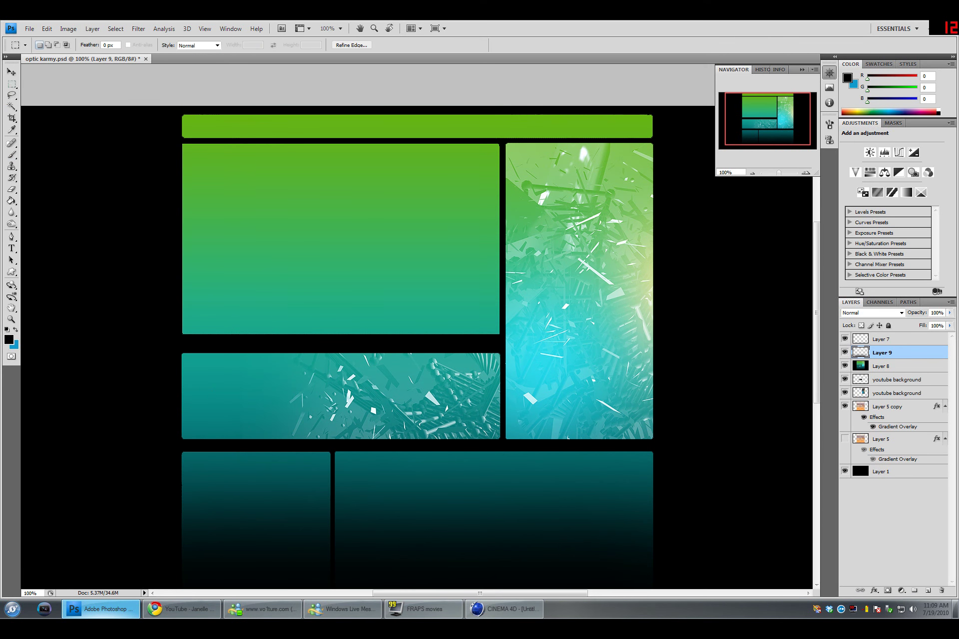
{"action": "left_click_drag", "start_coordinate": [499, 340], "coordinate": [503, 340]}
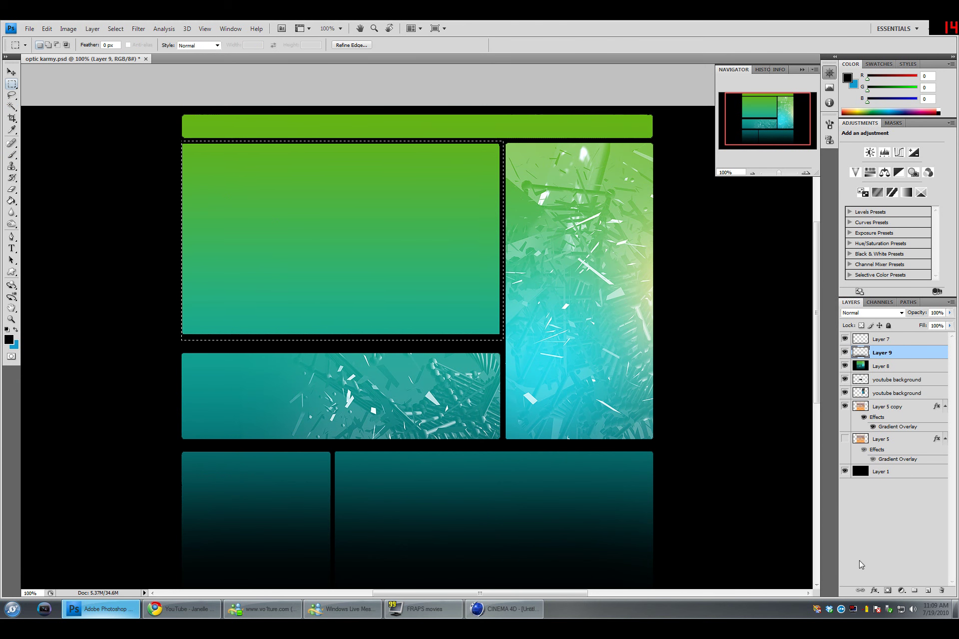
{"action": "left_click", "coordinate": [929, 591]}
{"action": "key", "text": "alt+BackSpace"}
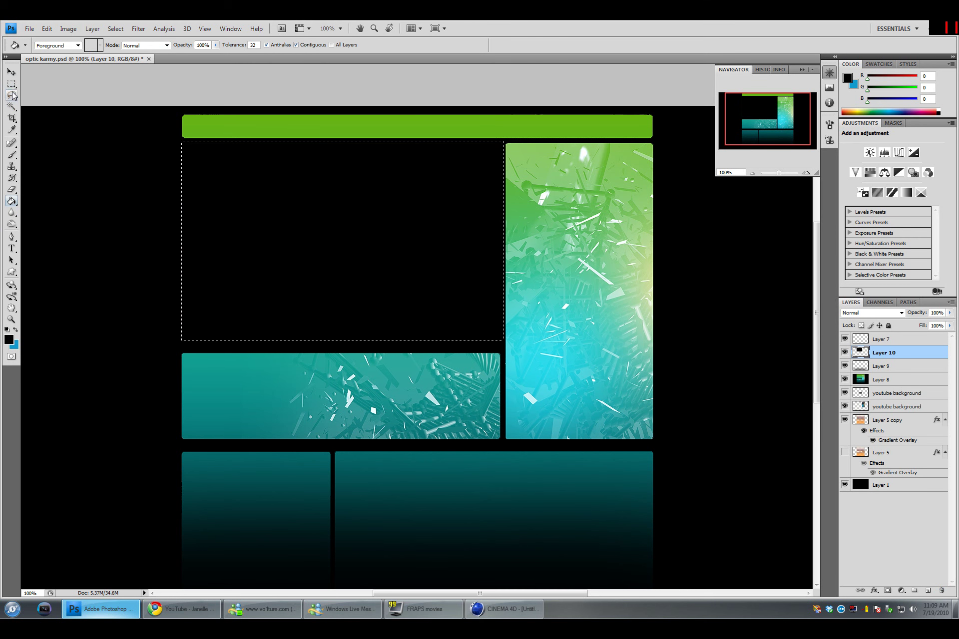
Darken the green bar and the upper edge of the layout with a black brush at 21% opacity.
{"action": "left_click", "coordinate": [12, 155]}
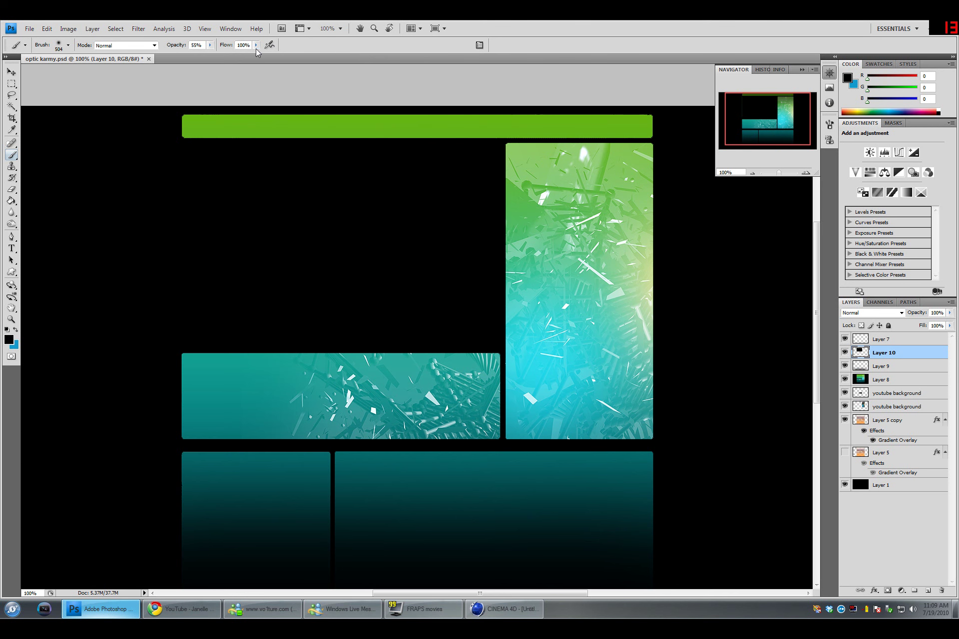
{"action": "left_click_drag", "start_coordinate": [210, 44], "coordinate": [196, 56]}
{"action": "mouse_move", "coordinate": [185, 95]}
{"action": "left_mouse_down"}
{"action": "mouse_move", "coordinate": [749, 89]}
{"action": "mouse_move", "coordinate": [889, 75]}
{"action": "left_mouse_up"}
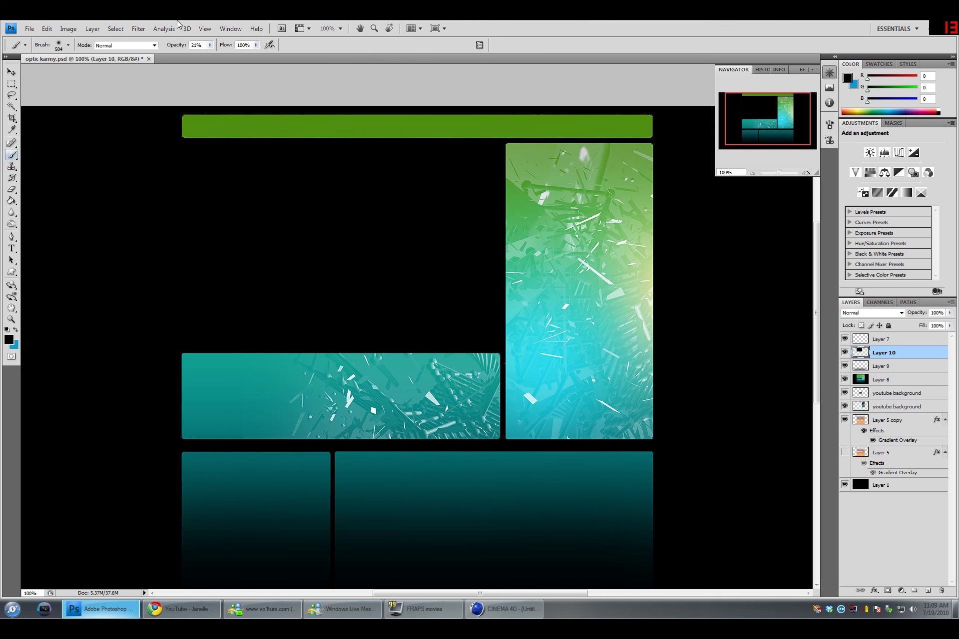
Save the document as a new Photoshop file named youtube tutorial in the Design Folder.
{"action": "left_click", "coordinate": [29, 28]}
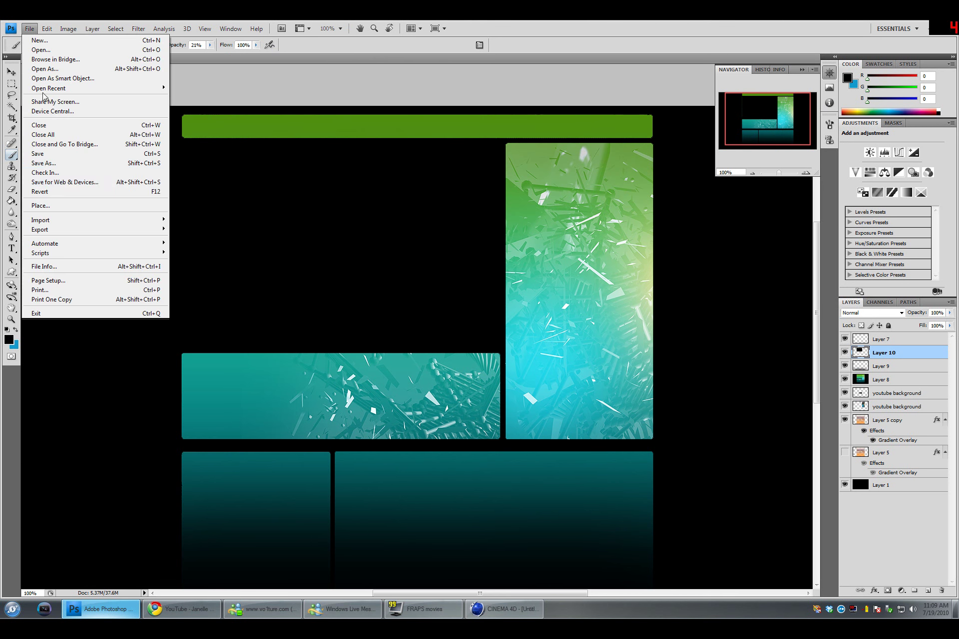
{"action": "left_click", "coordinate": [38, 166]}
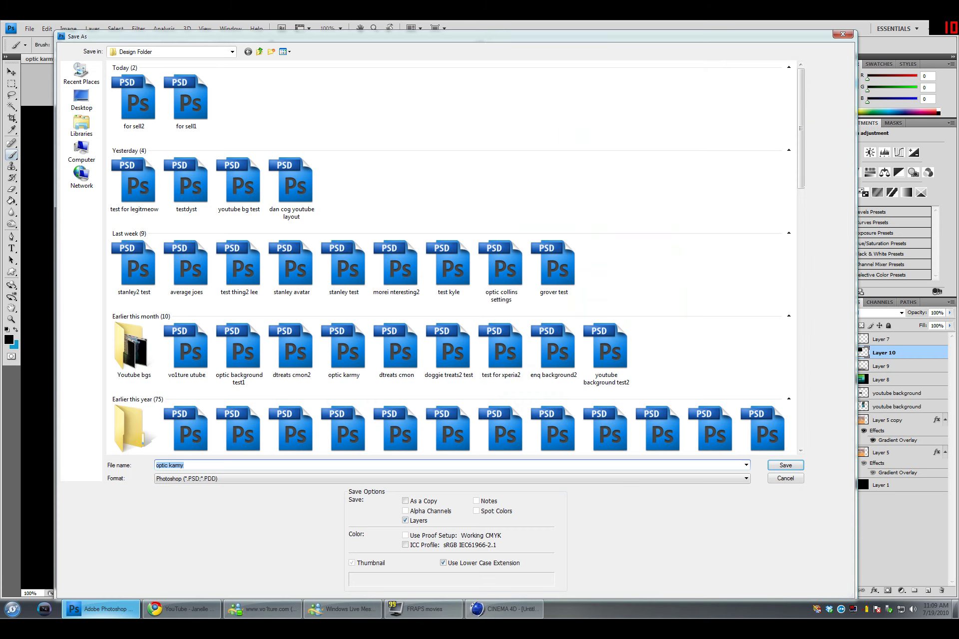
{"action": "type", "text": "youtube "}
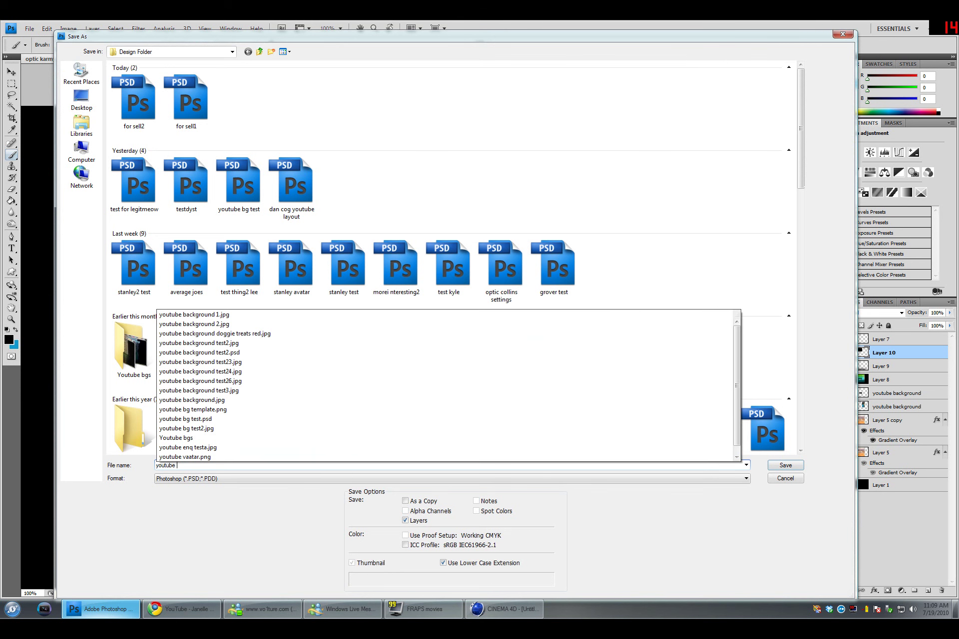
{"action": "type", "text": "tutorial"}
{"action": "key", "text": "Return"}
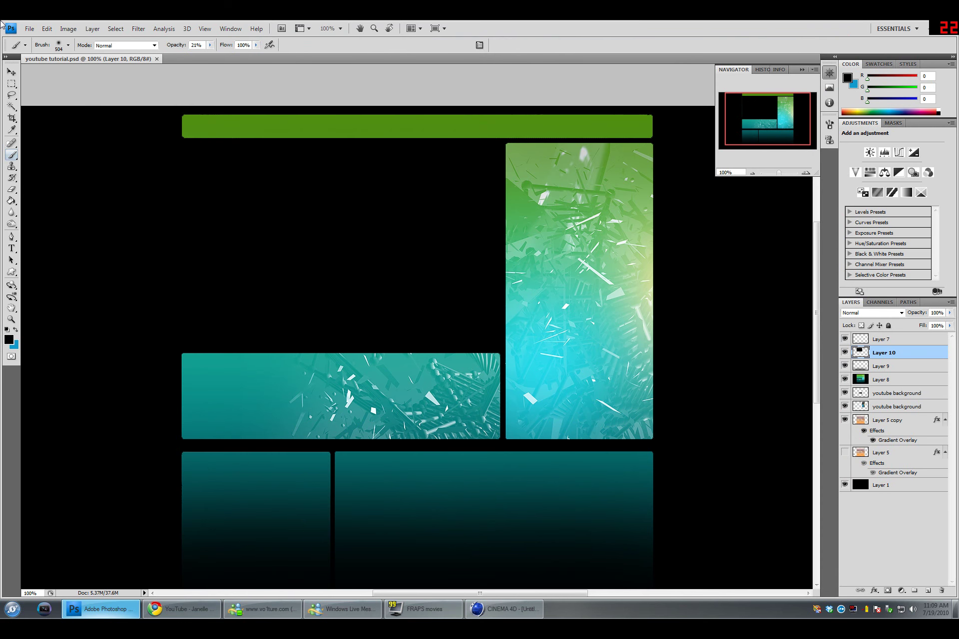
Save a JPEG copy as youtube tutorial.jpg with quality 11 and the Baseline Optimized format option.
{"action": "left_click", "coordinate": [29, 29]}
{"action": "left_click", "coordinate": [55, 165]}
{"action": "left_click", "coordinate": [216, 478]}
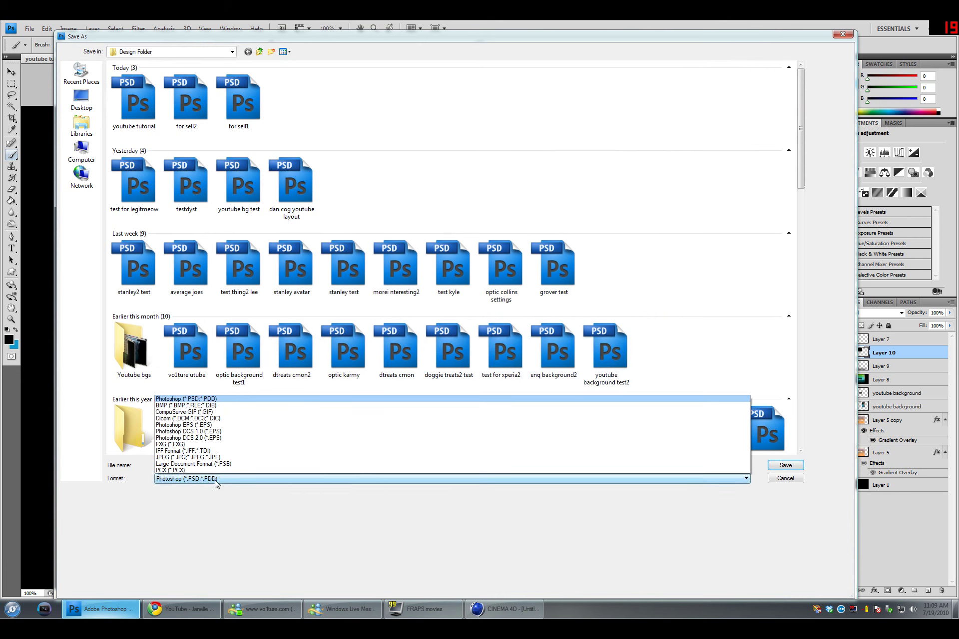
{"action": "left_click", "coordinate": [188, 457]}
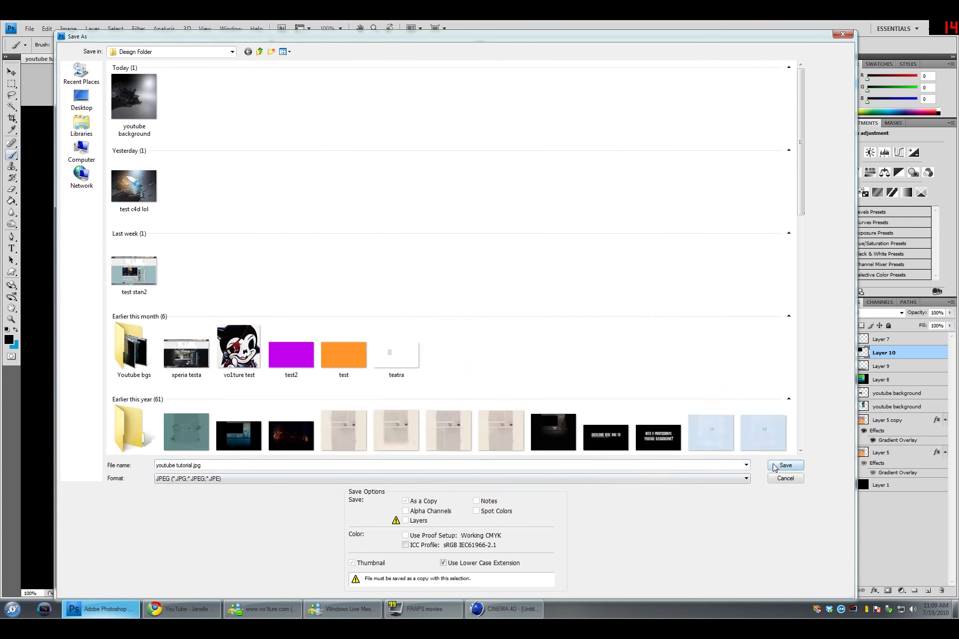
{"action": "left_click", "coordinate": [774, 466]}
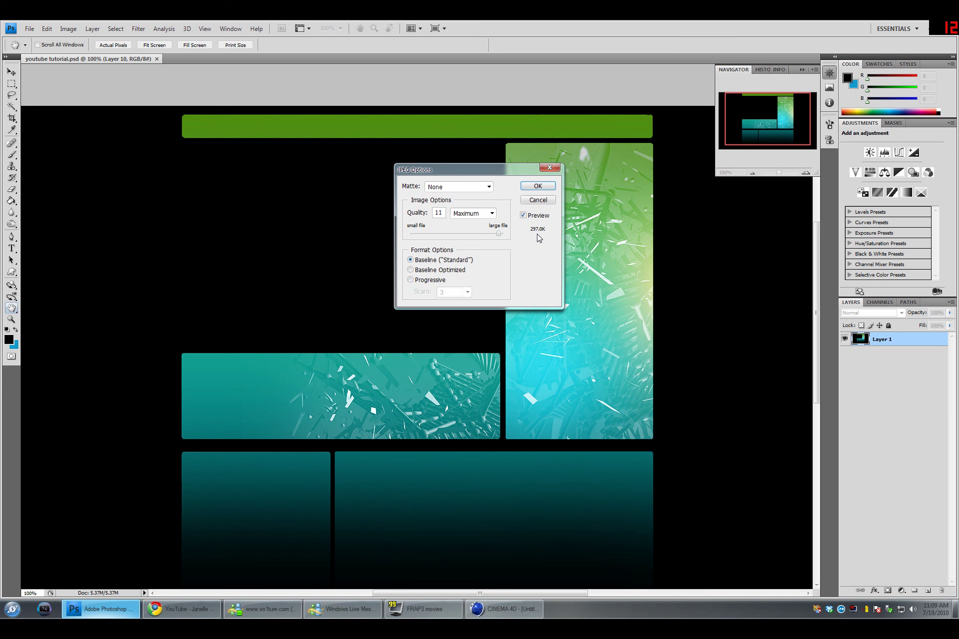
{"action": "left_click", "coordinate": [538, 187]}
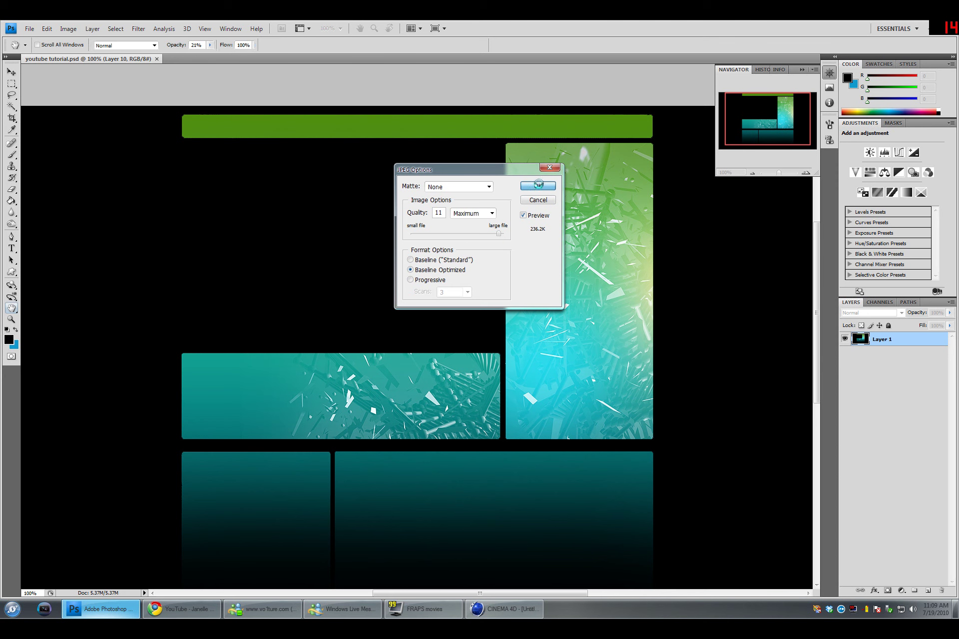